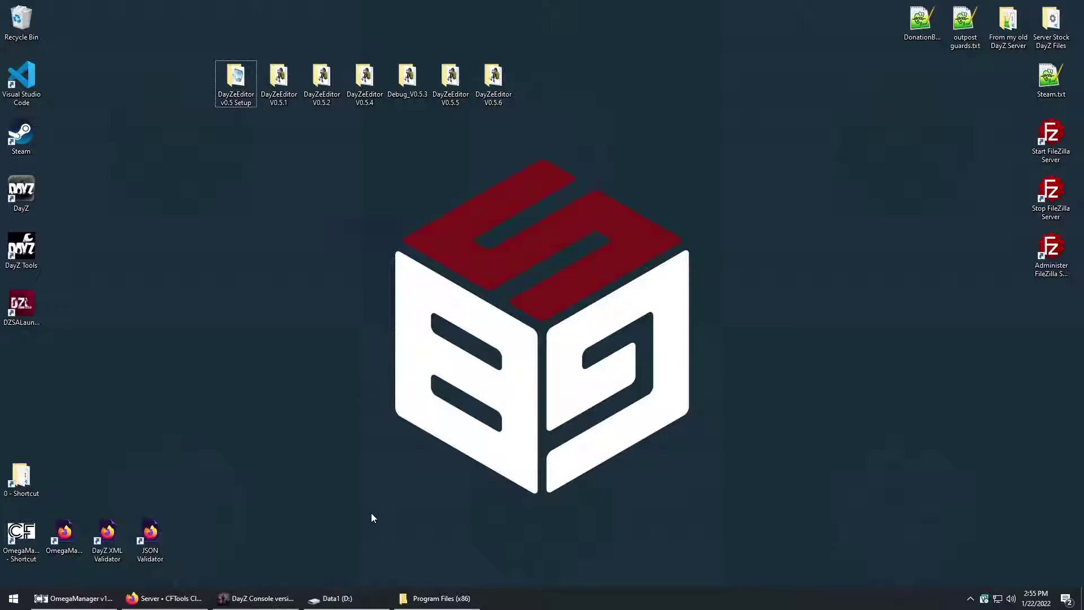
View the contents of the DayZ Projects folder on the Data1 (D:) drive, and minimise its window.
click(356, 591)
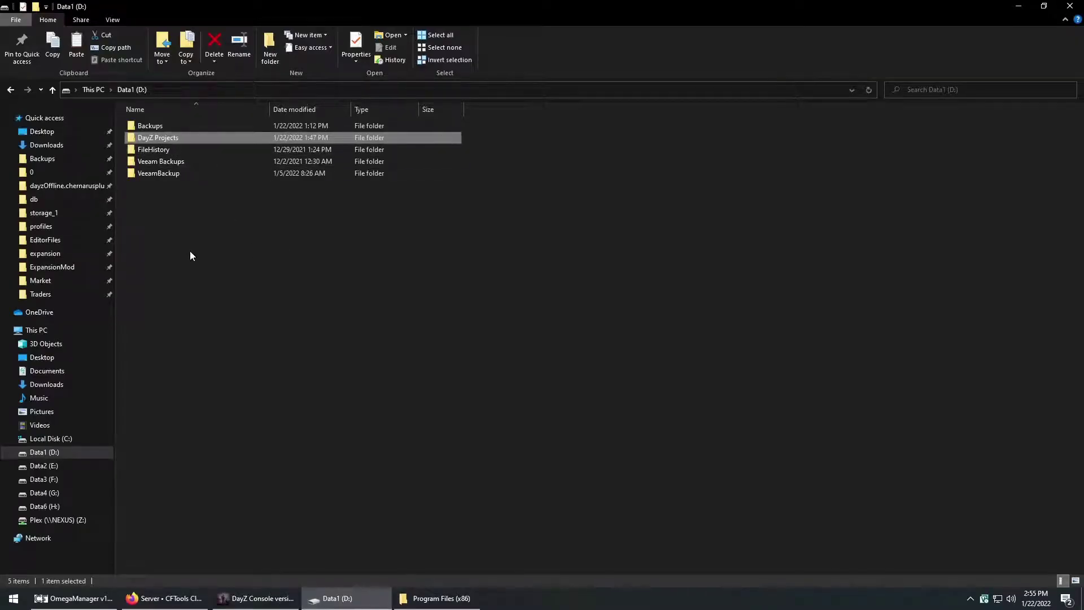
click(186, 226)
click(169, 138)
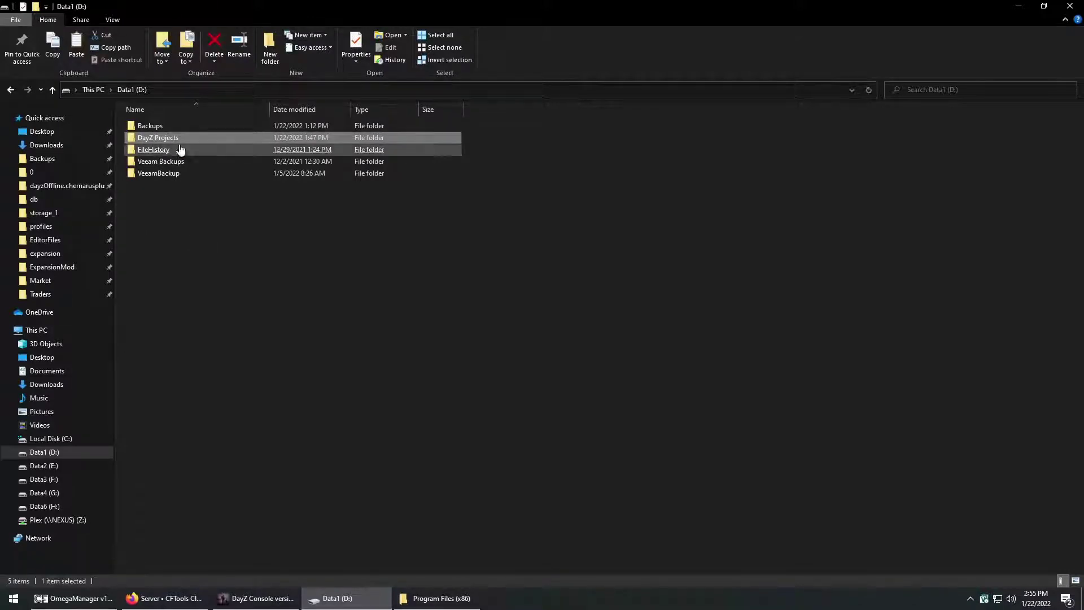
double_click(149, 139)
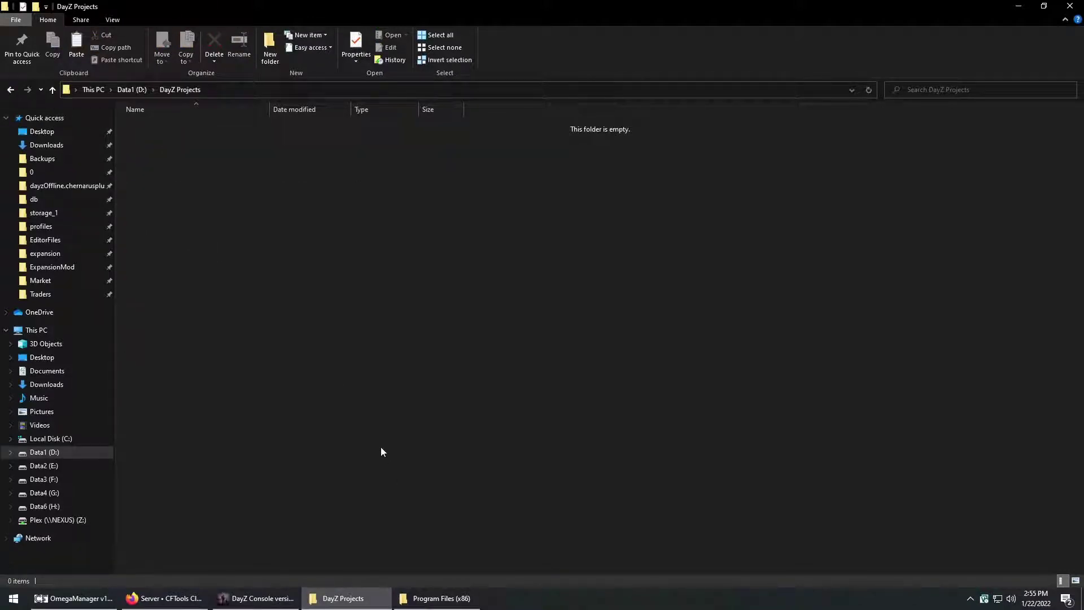
click(1018, 6)
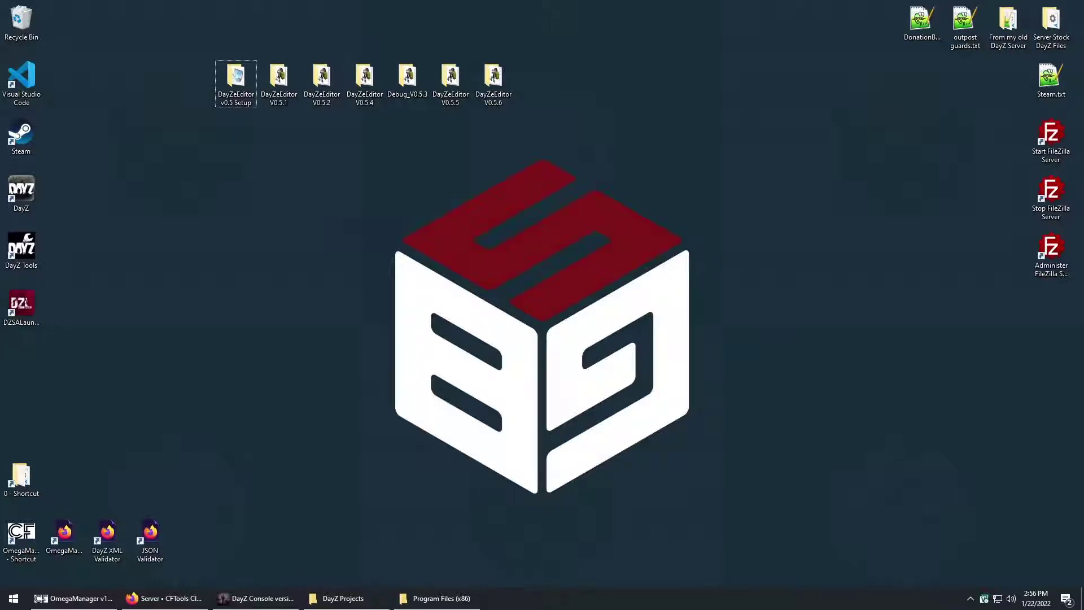
Install DayZeEditor using DayZeEditor v0.5 Setup.exe from the desktop's setup folder, and finish the installer.
double_click(236, 79)
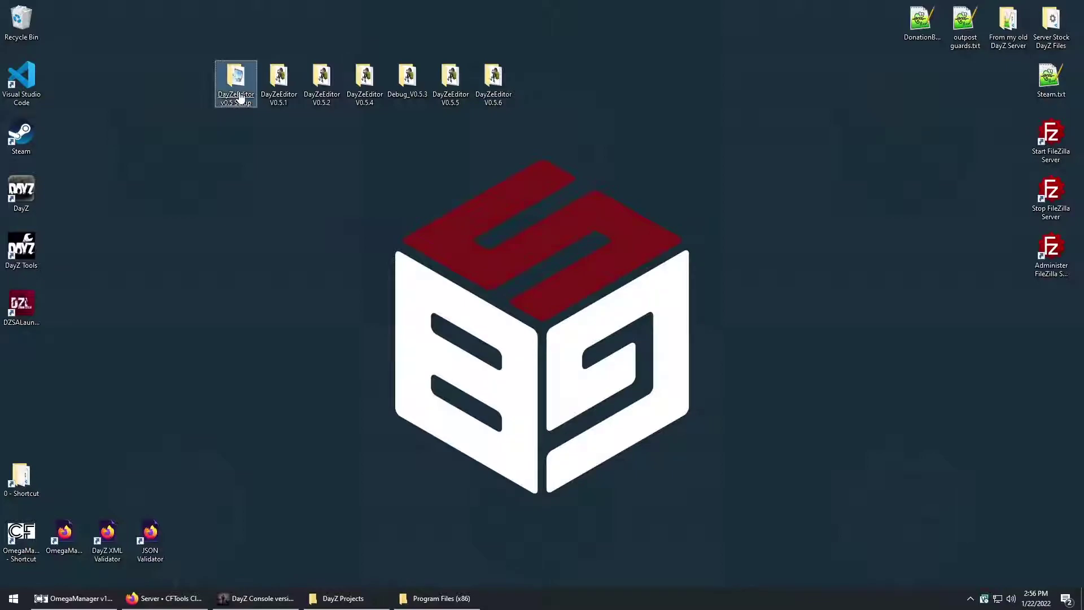
double_click(192, 130)
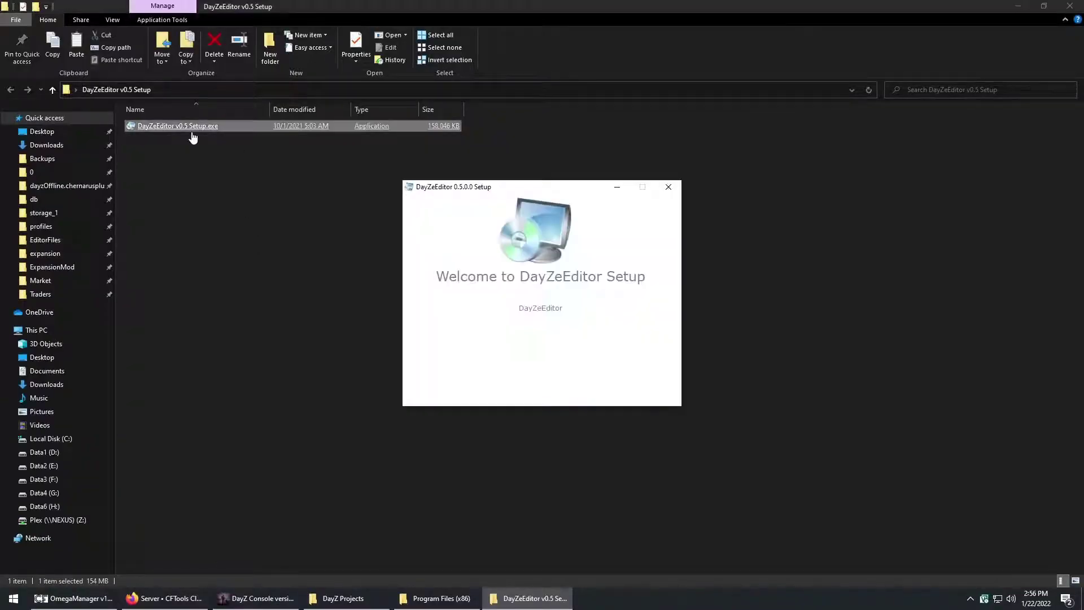
click(534, 345)
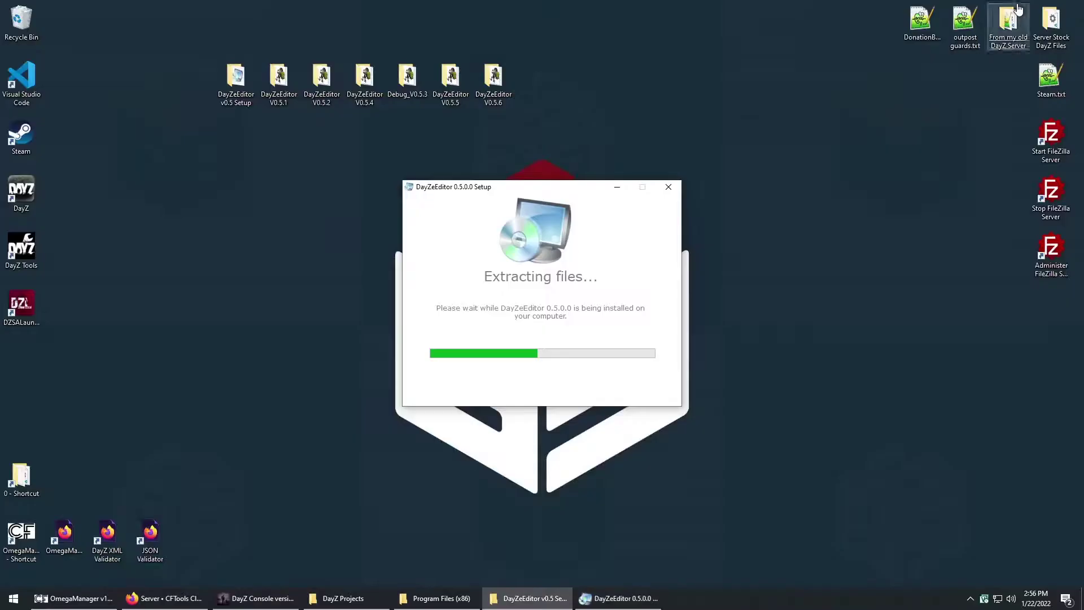
click(1018, 8)
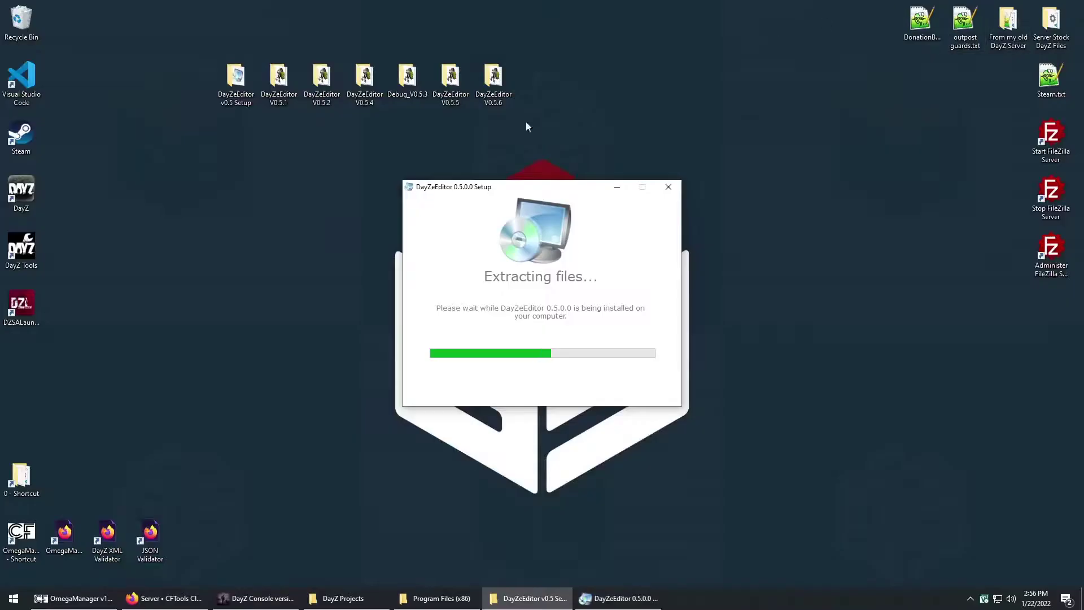
double_click(279, 85)
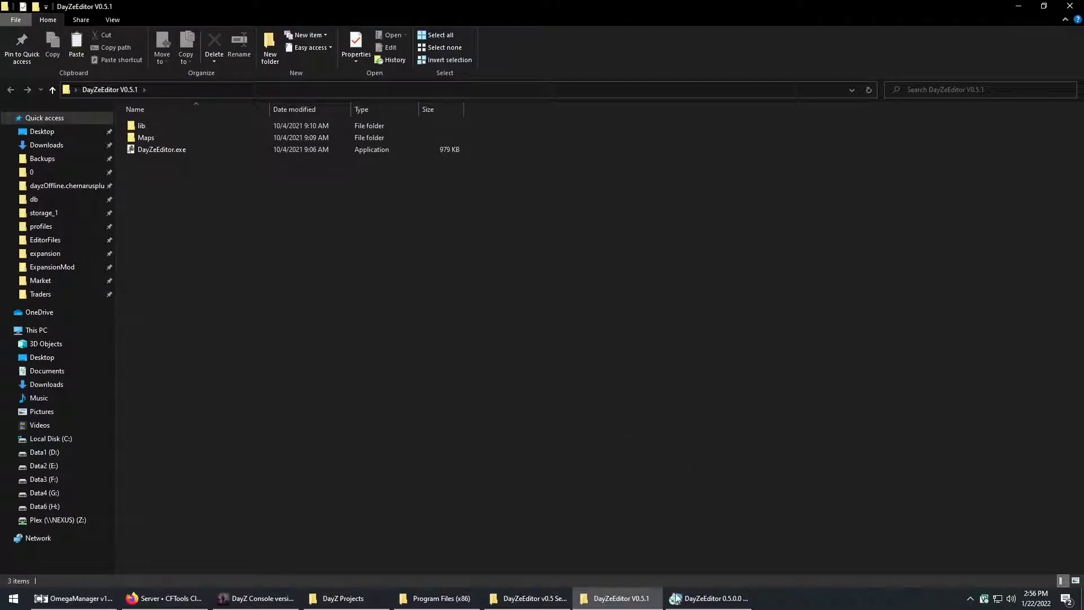
click(686, 603)
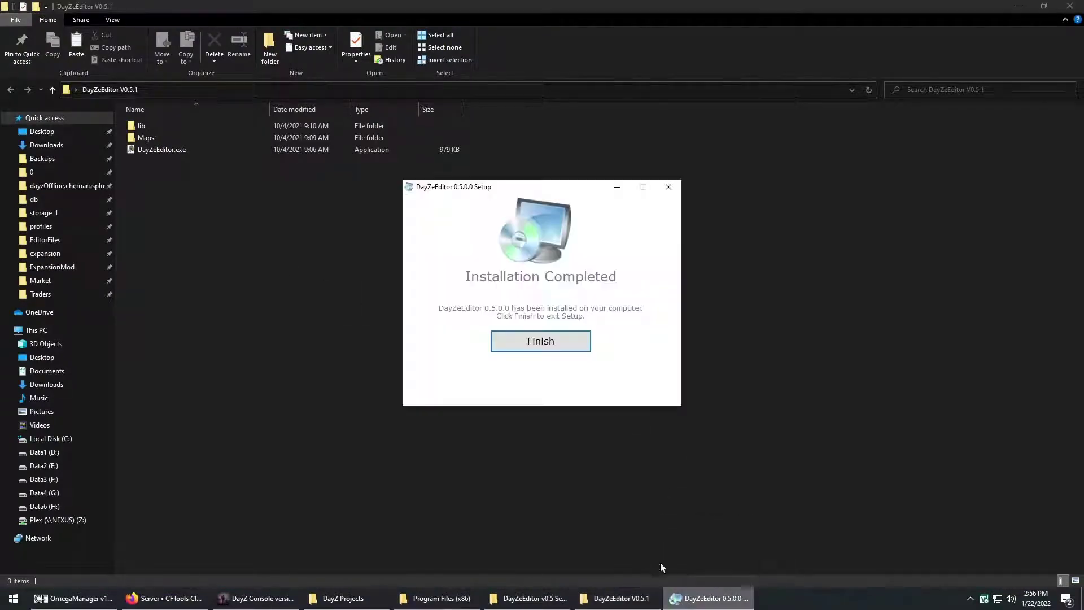
click(554, 343)
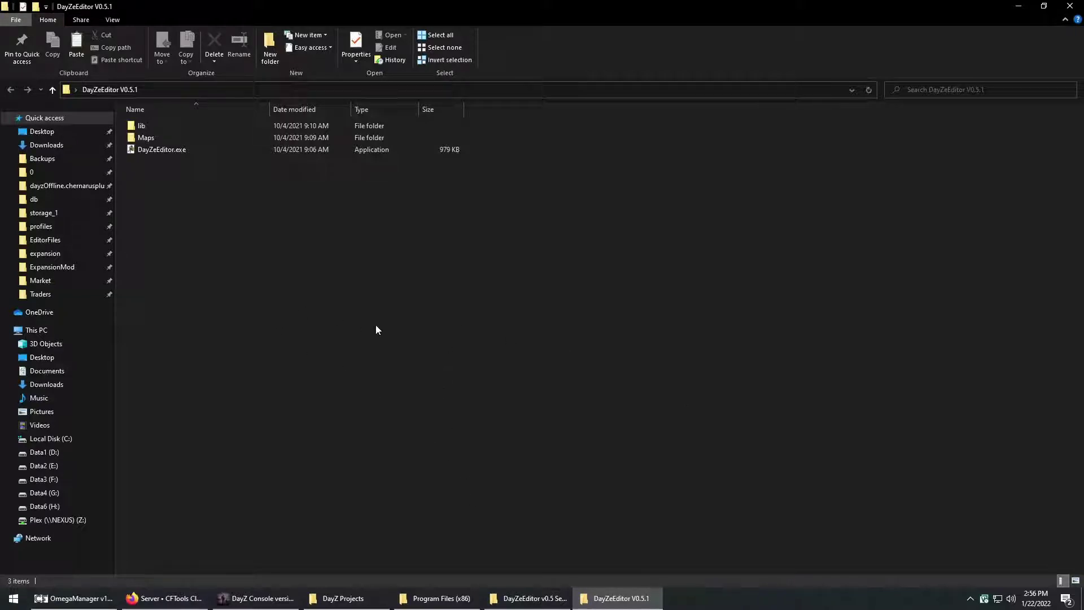
Copy lib, Maps and DayZeEditor.exe from DayZeEditor V0.5.1 into Program Files (x86)\DayZeEditor, replacing the existing files, and close both folders.
drag(376, 327, 154, 105)
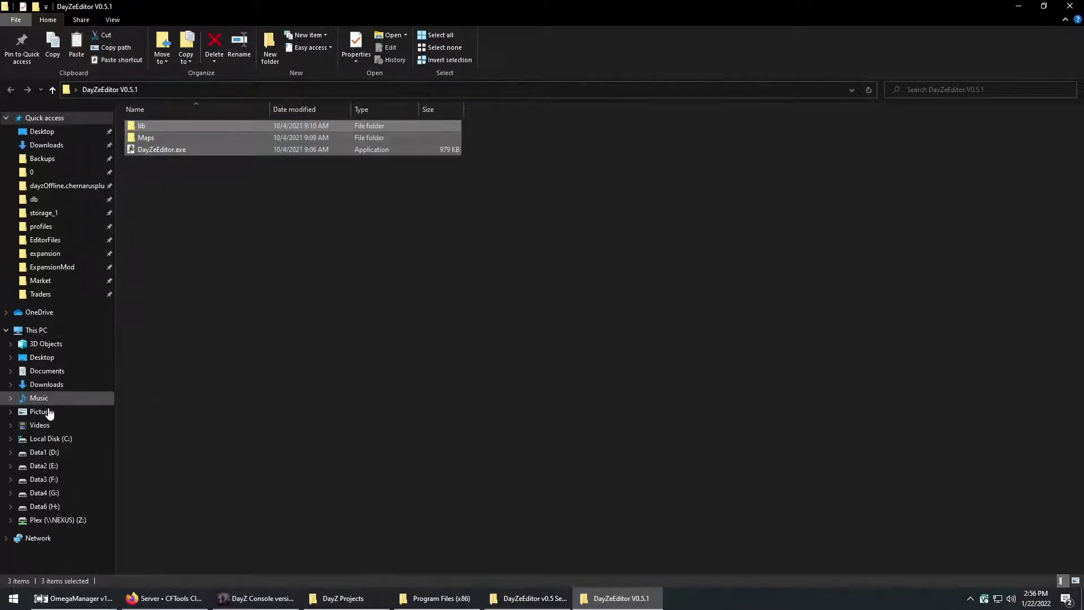
click(427, 598)
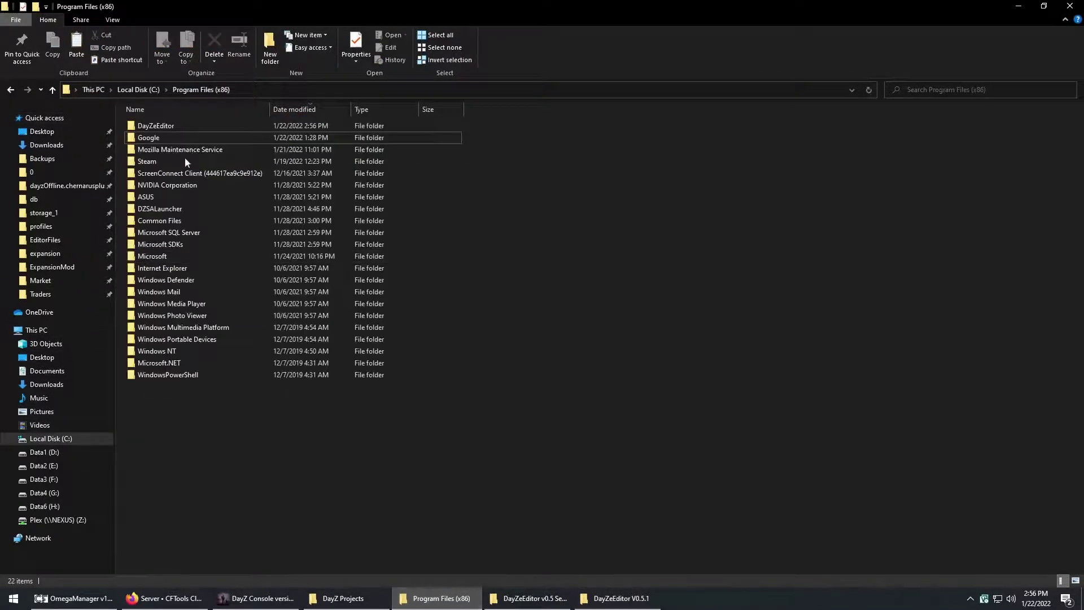
double_click(162, 126)
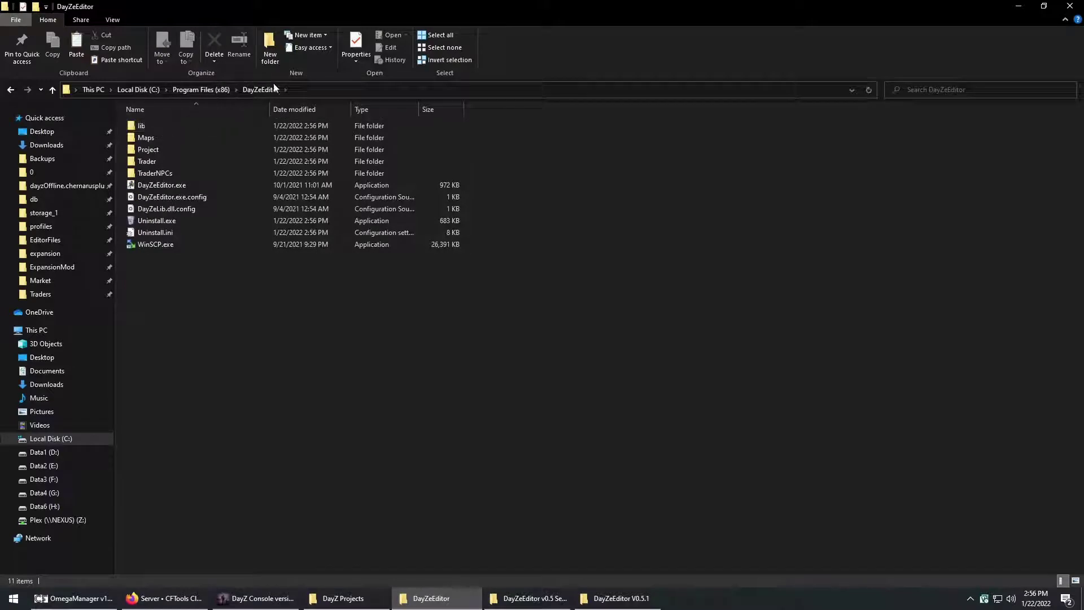
key(ctrl+v)
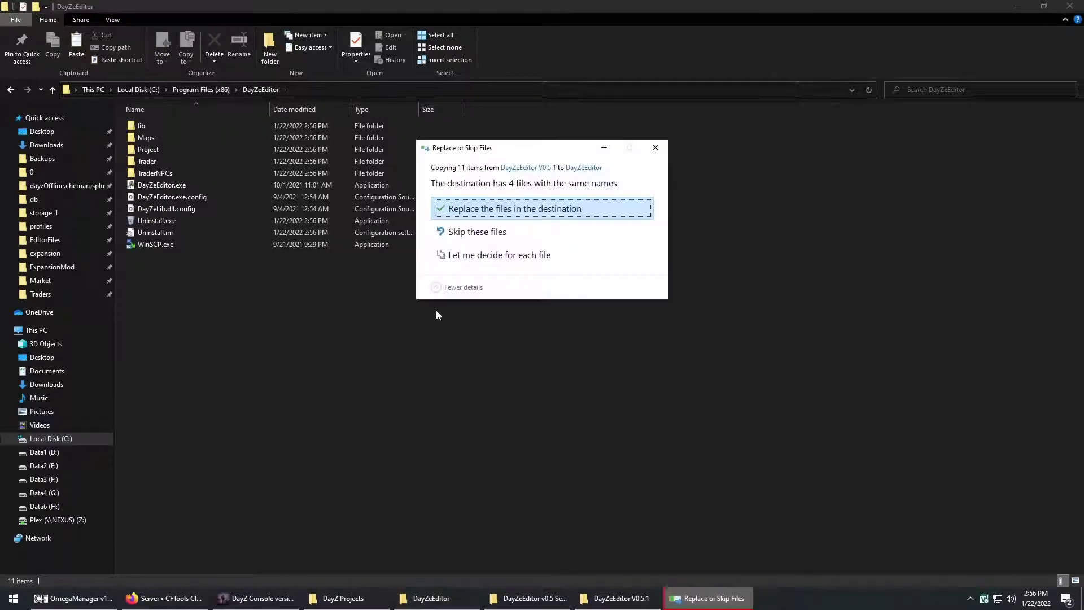
click(480, 207)
click(489, 247)
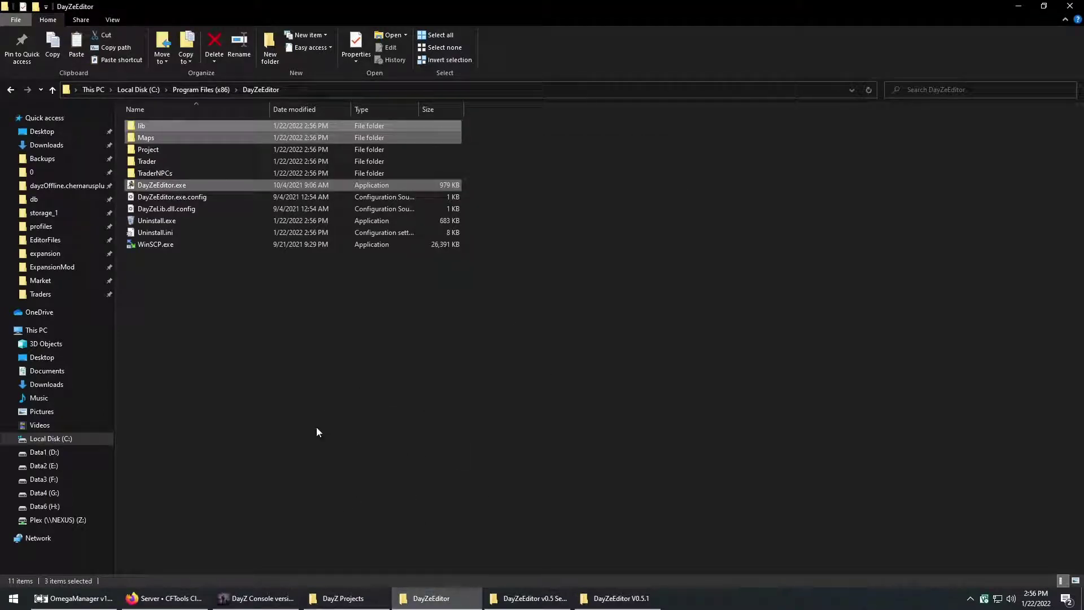
click(1070, 6)
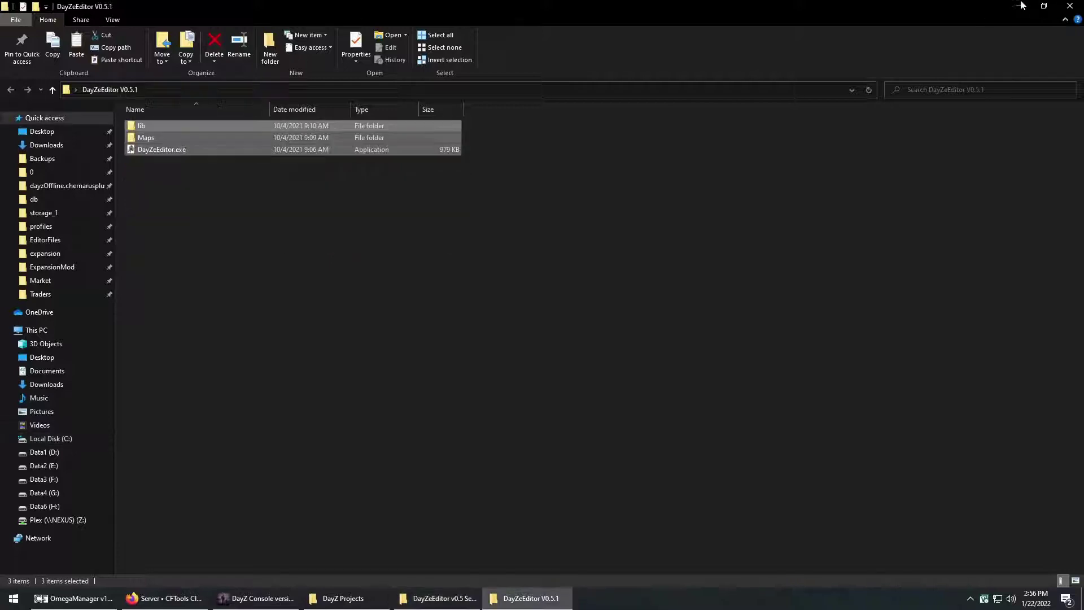
click(1065, 5)
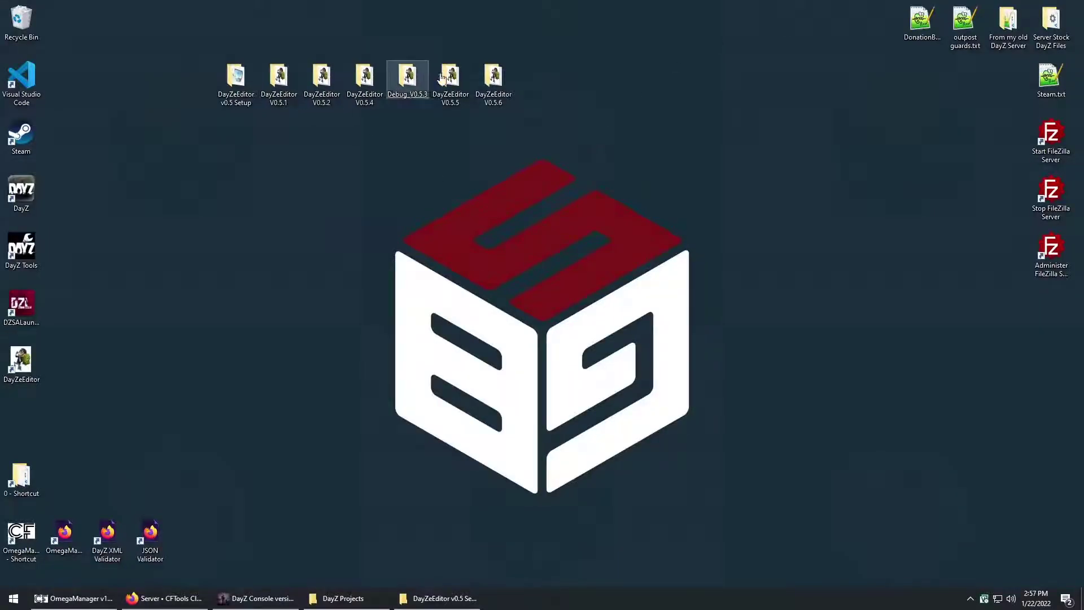
click(494, 80)
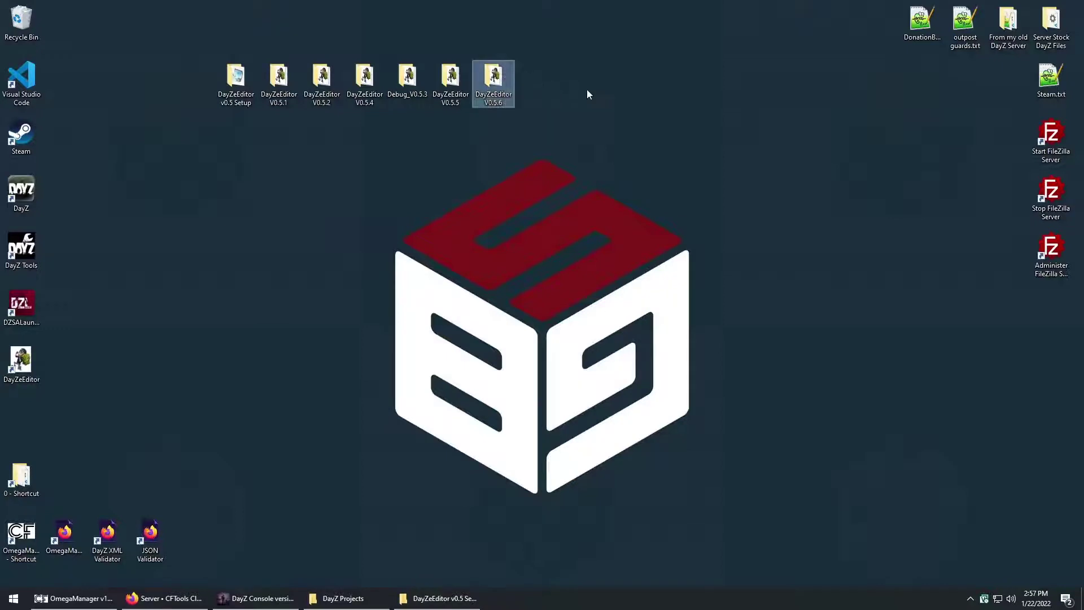
click(671, 344)
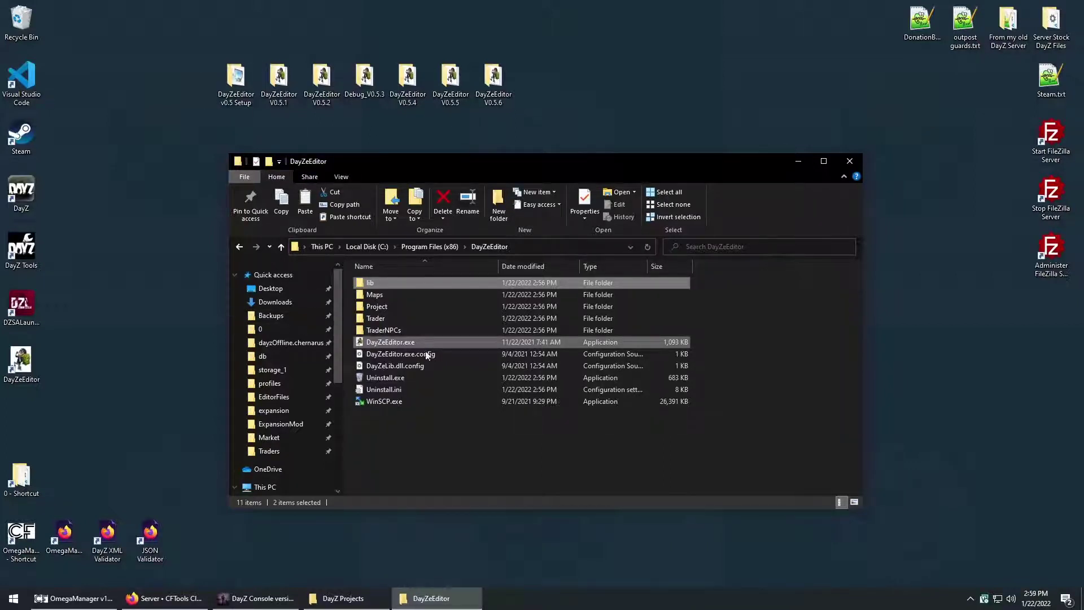
Grant the Users group Modify permission on the Project folder inside Program Files (x86)\DayZeEditor.
click(501, 464)
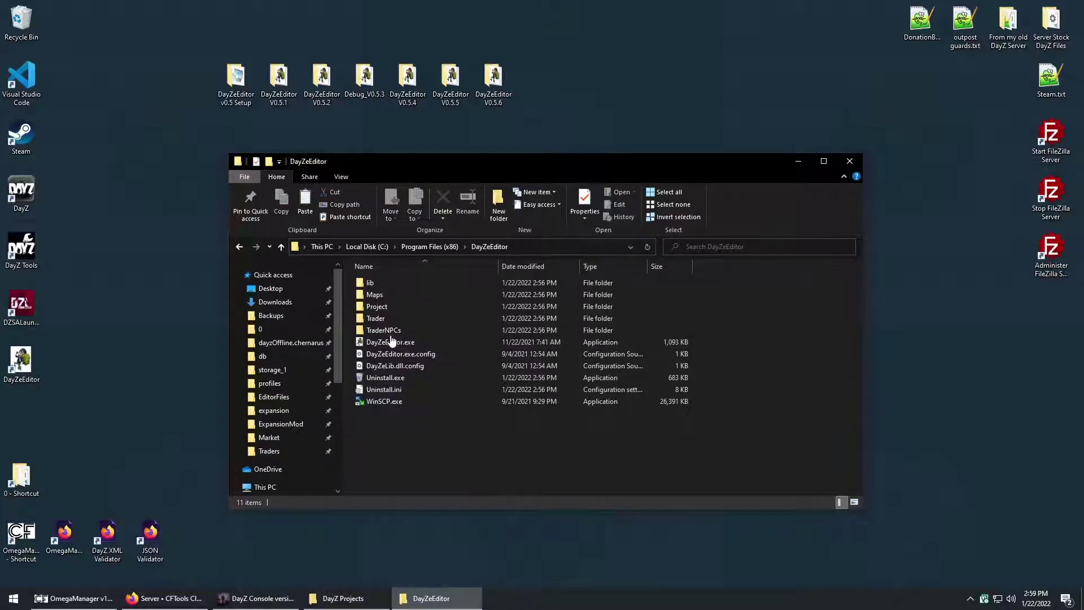
click(381, 309)
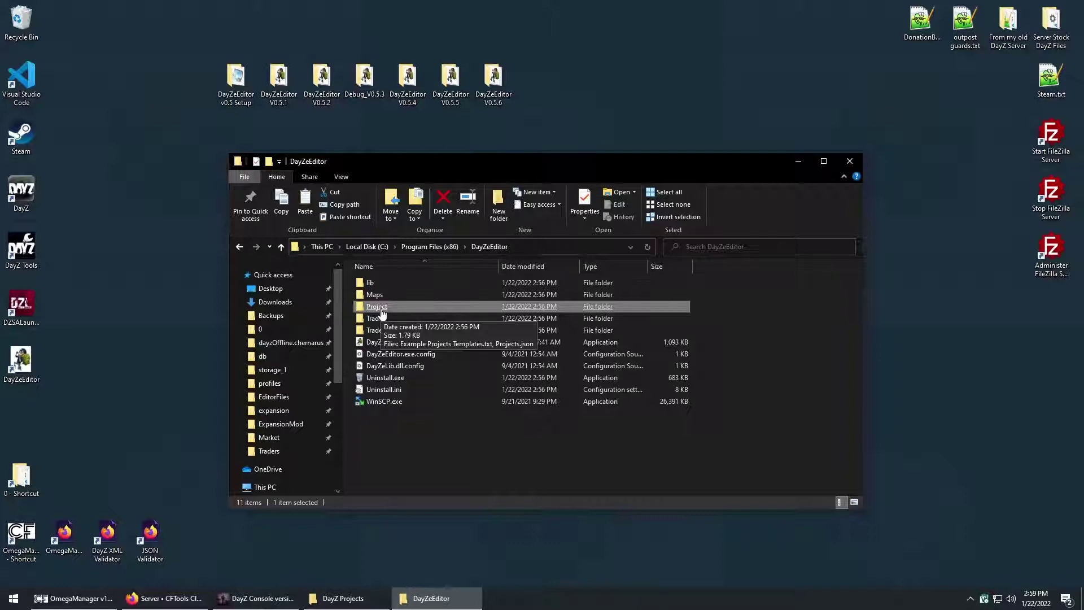
right_click(381, 310)
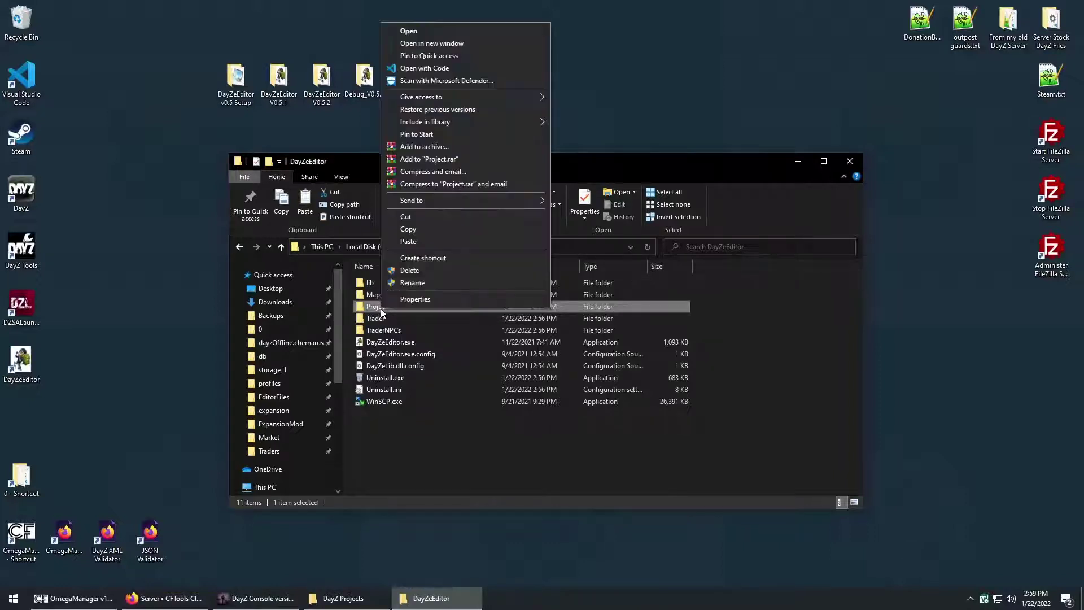
click(402, 299)
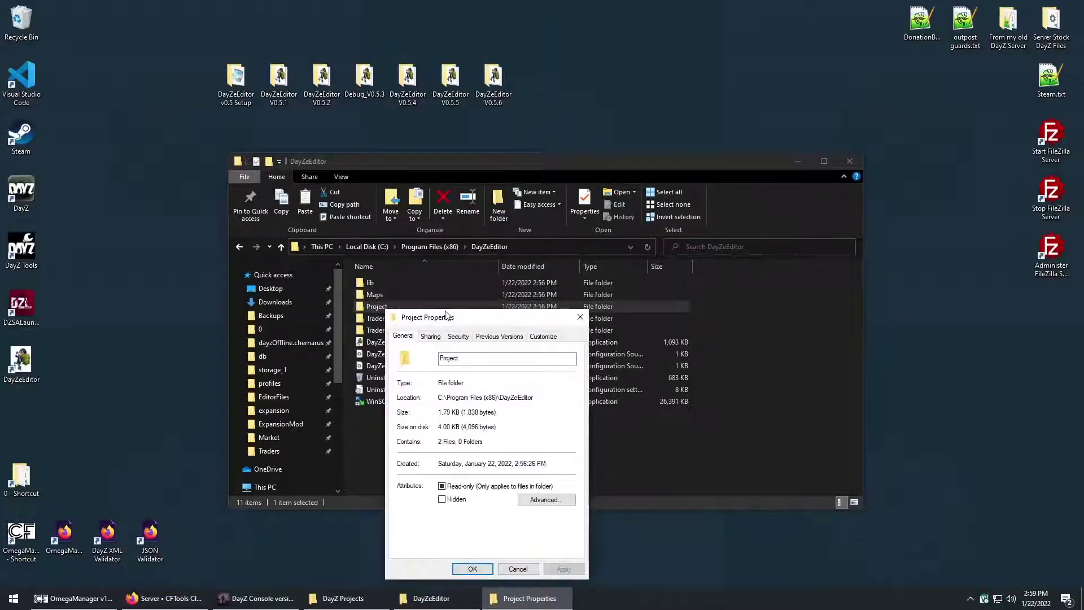
click(458, 336)
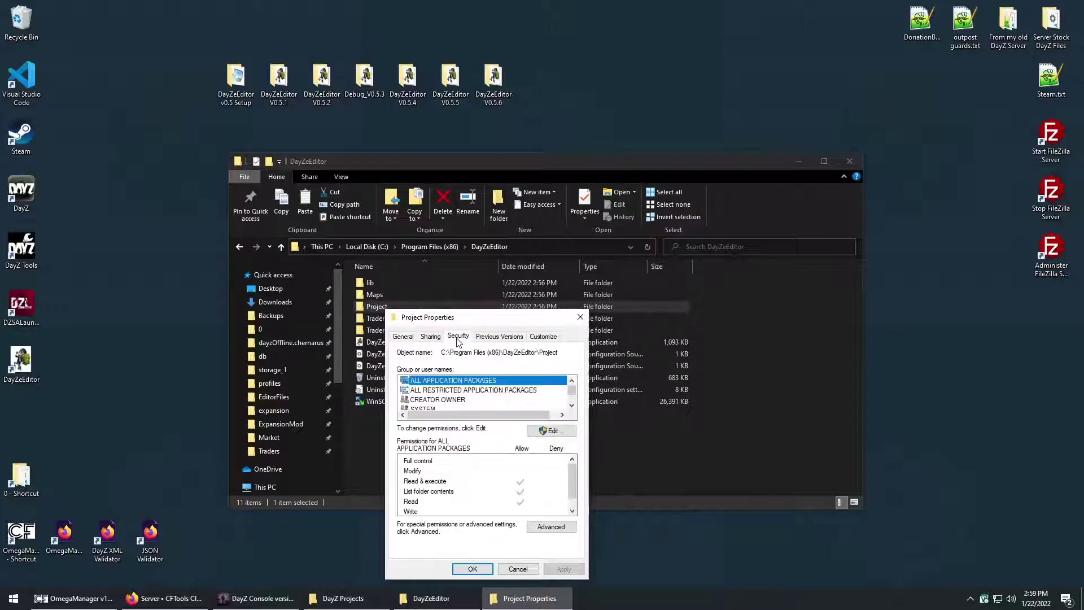
click(543, 435)
scroll(459, 431, down, 1)
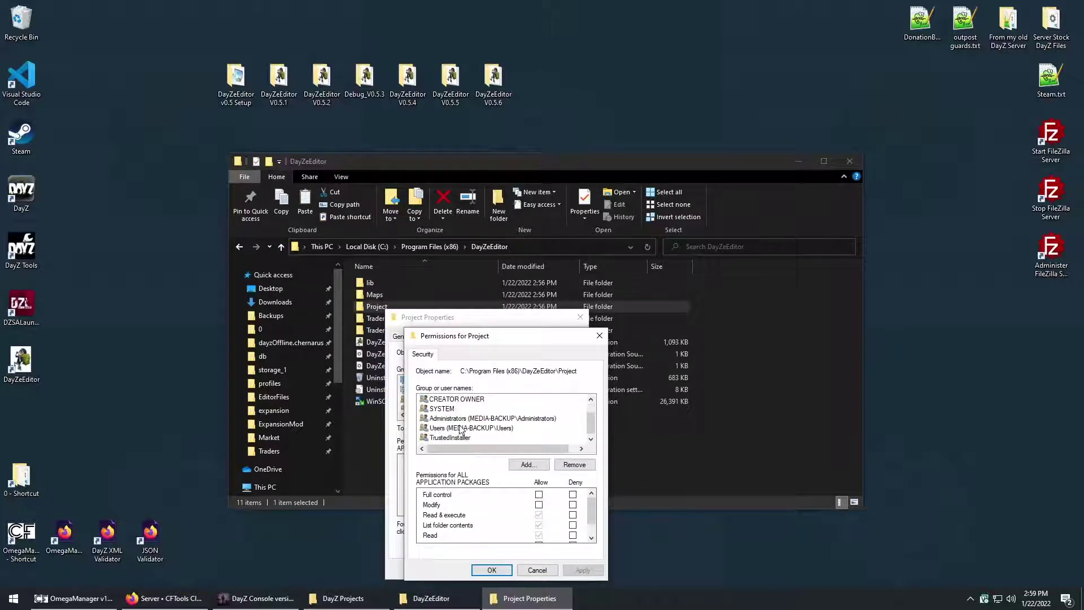
click(461, 429)
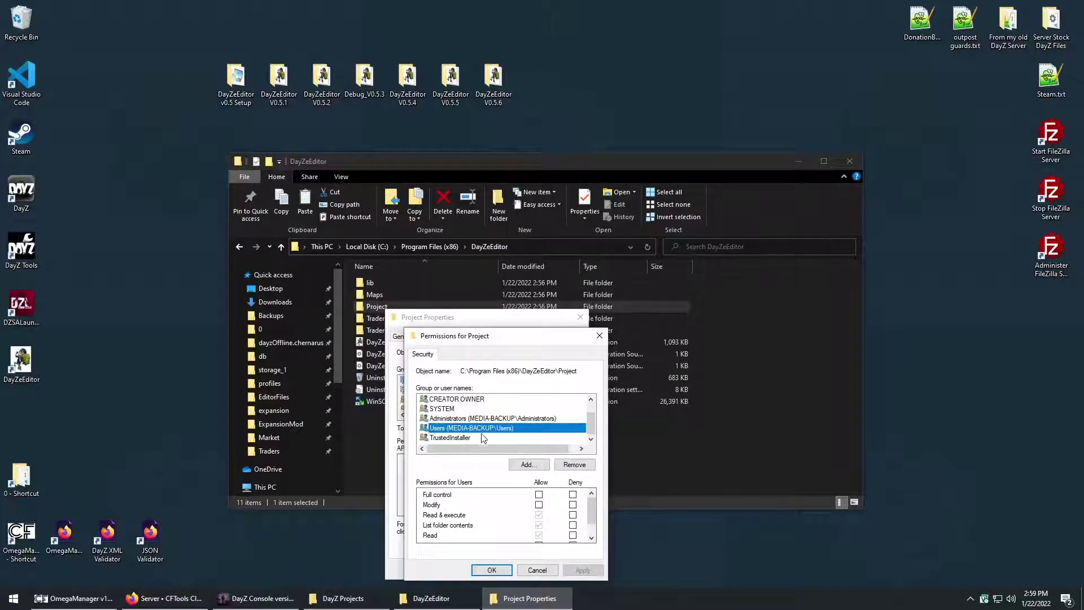
click(539, 504)
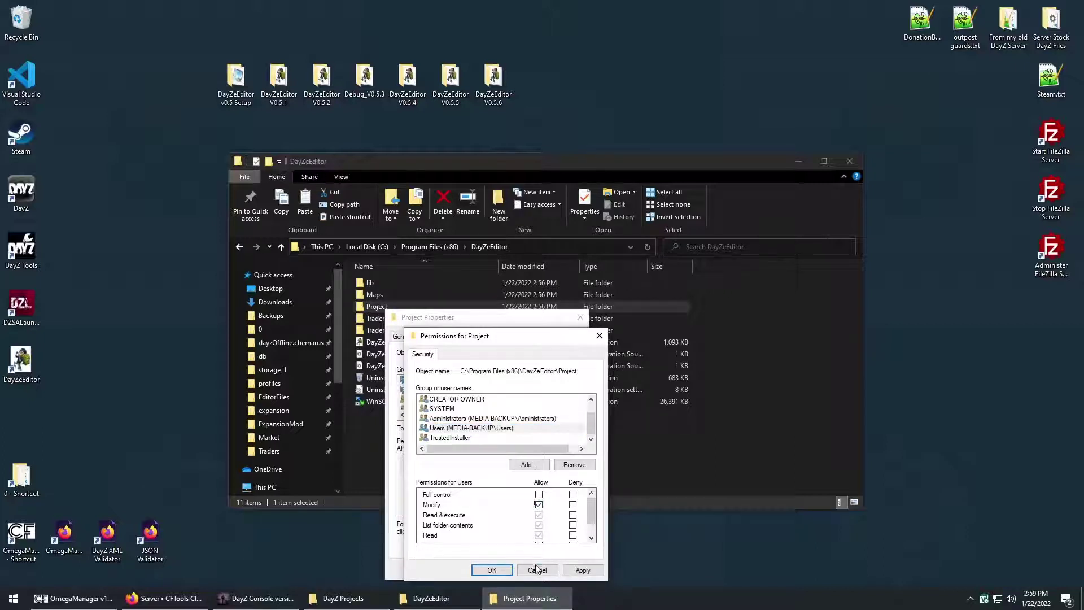
click(583, 569)
click(492, 570)
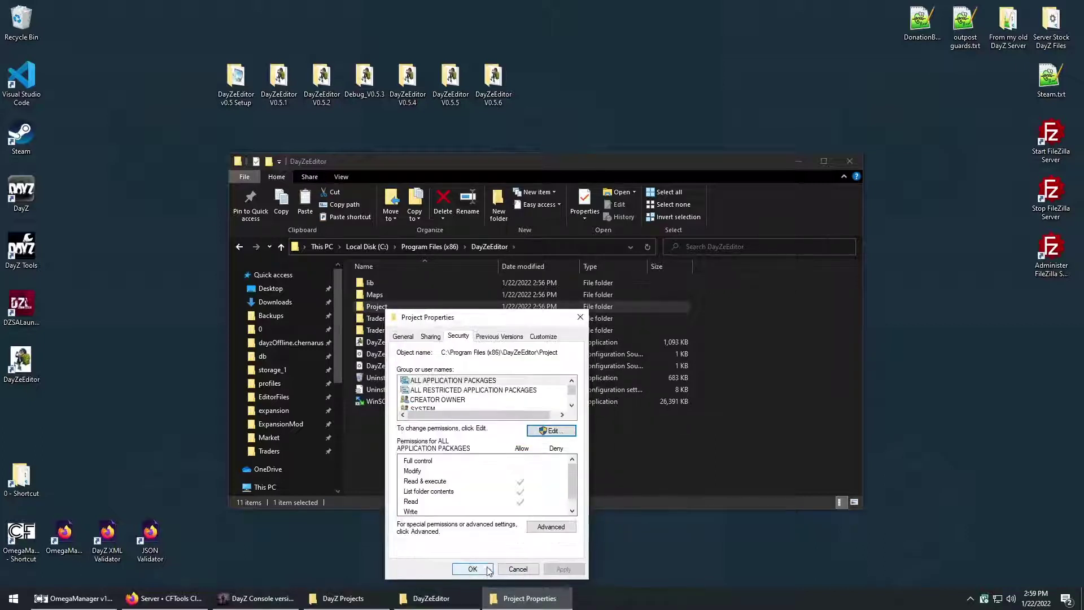
click(492, 572)
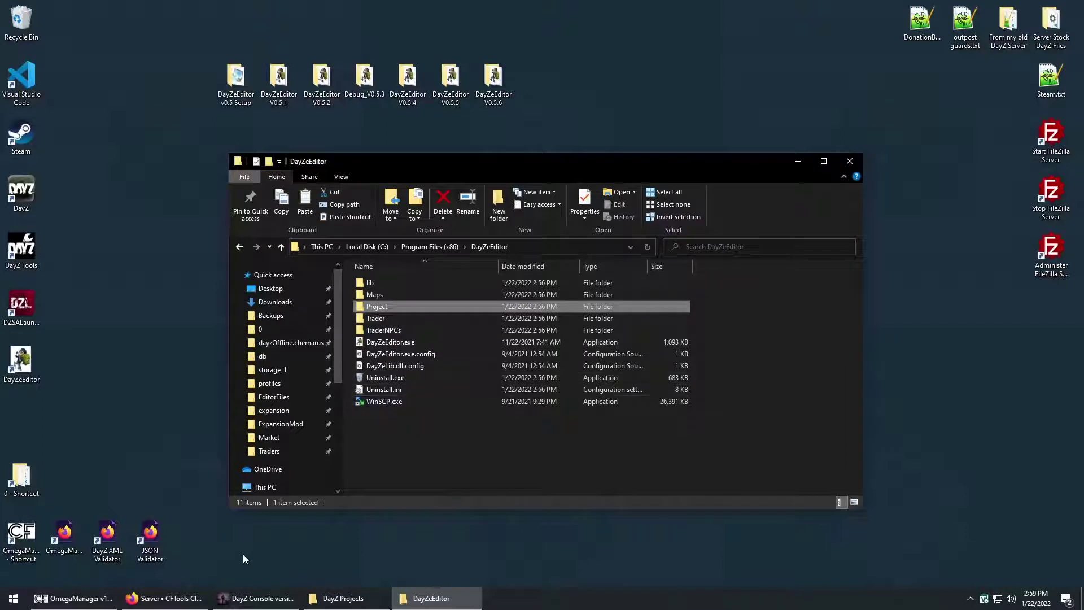
Launch DayZeEditor from the desktop and open its Projects section.
click(144, 418)
click(41, 363)
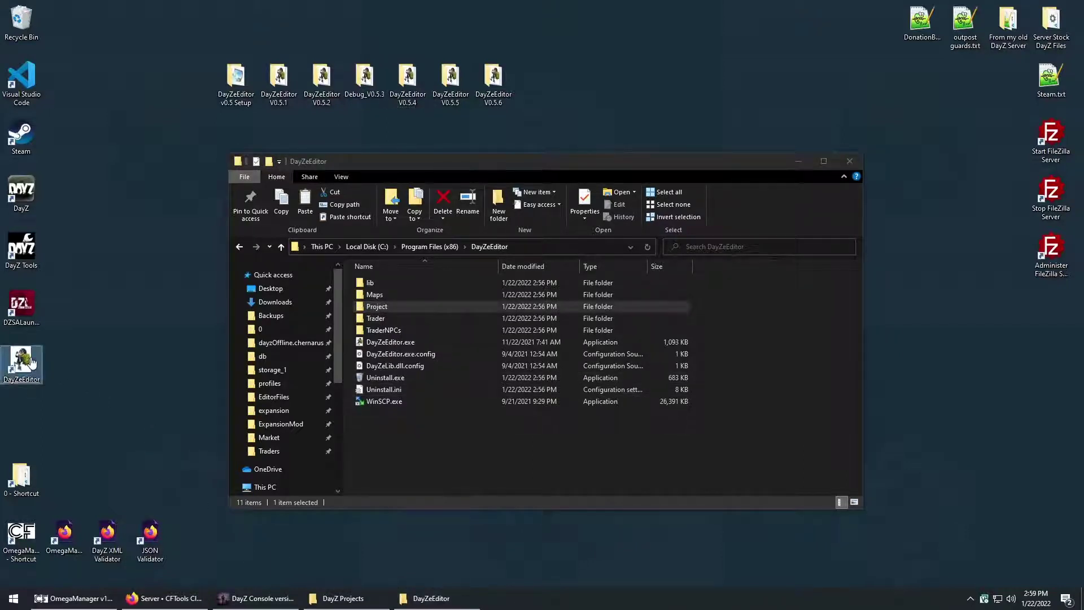
double_click(42, 363)
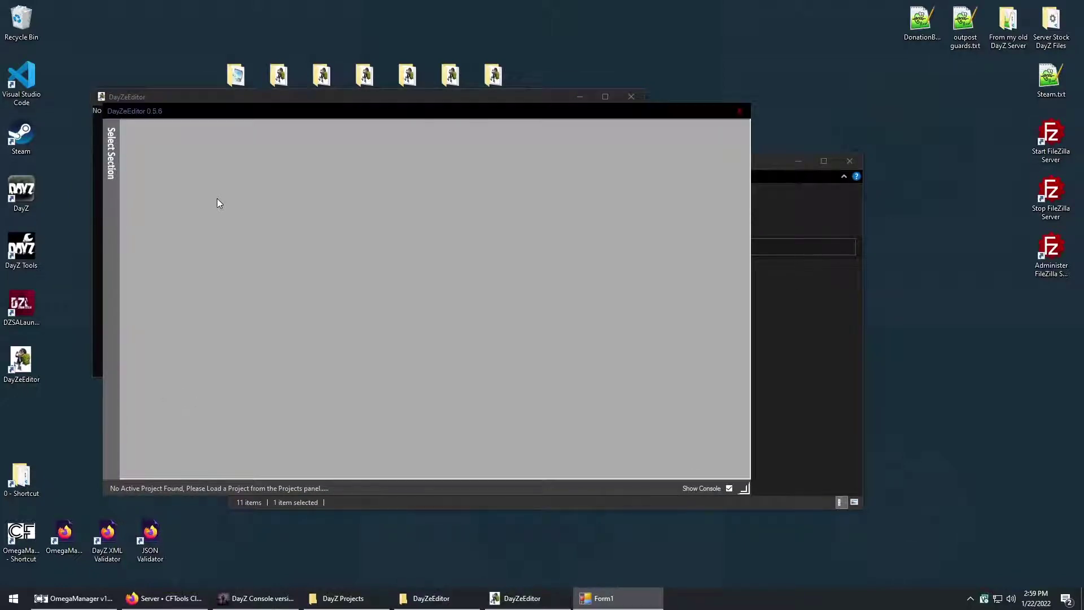
click(114, 168)
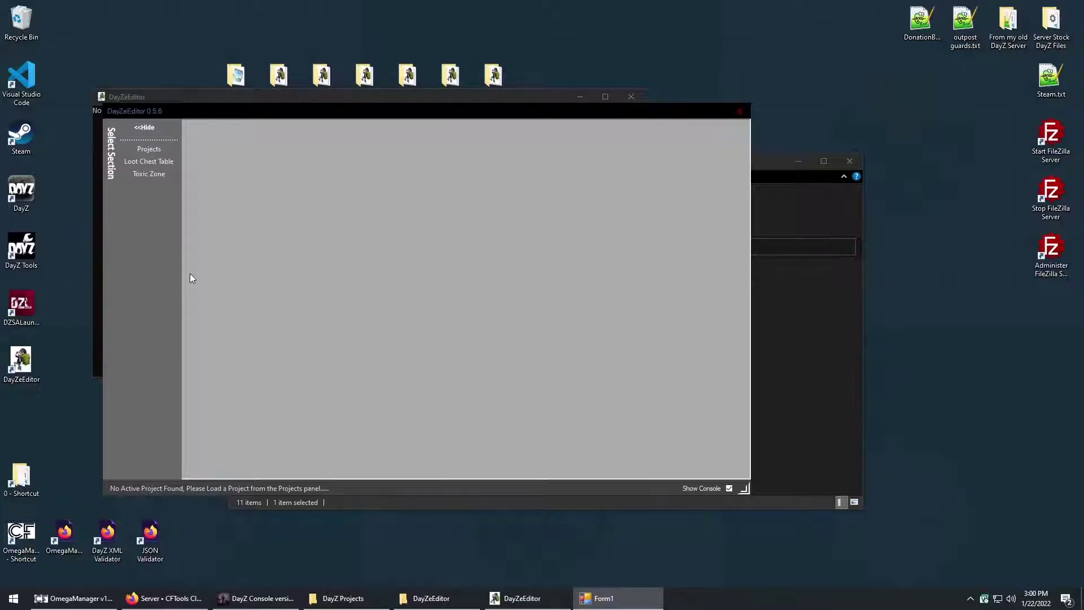
click(148, 149)
Name the new project Test and set its project folder to D:\DayZ Projects.
click(324, 185)
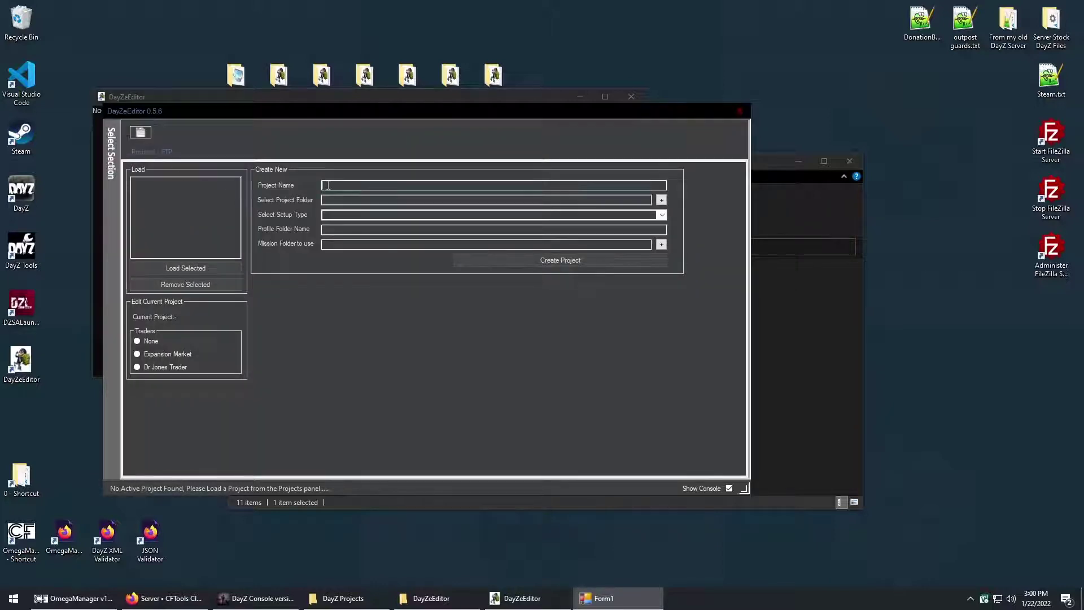
text(Test)
click(661, 200)
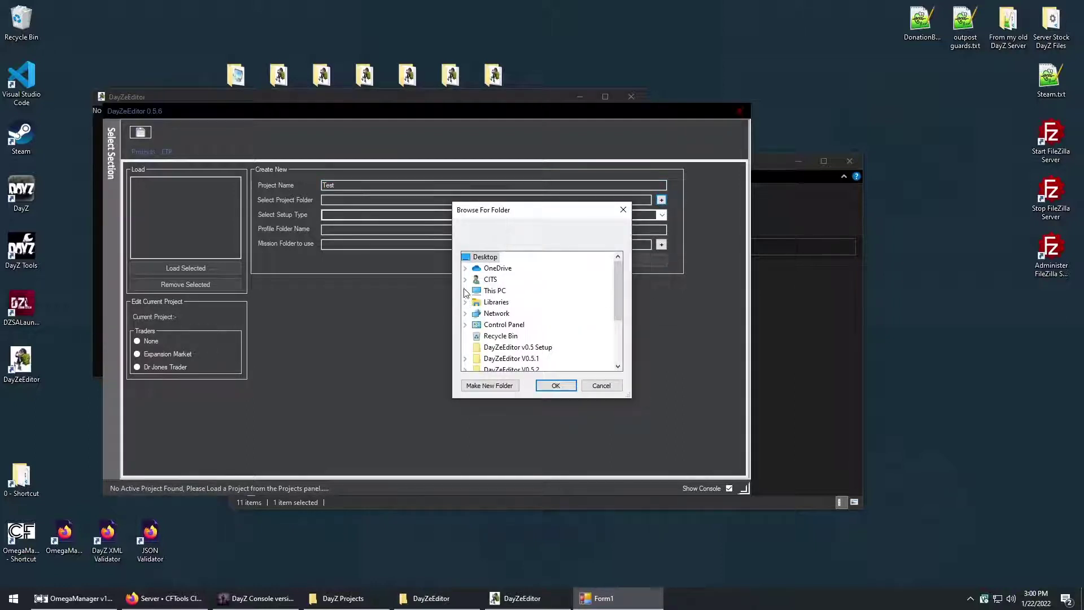
click(465, 291)
double_click(508, 358)
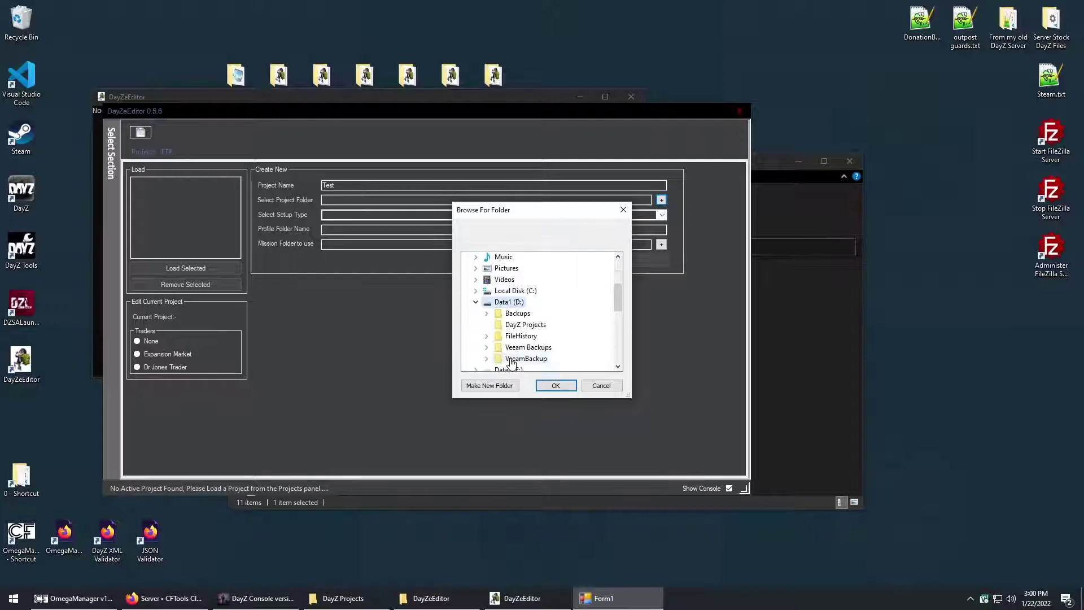
click(523, 328)
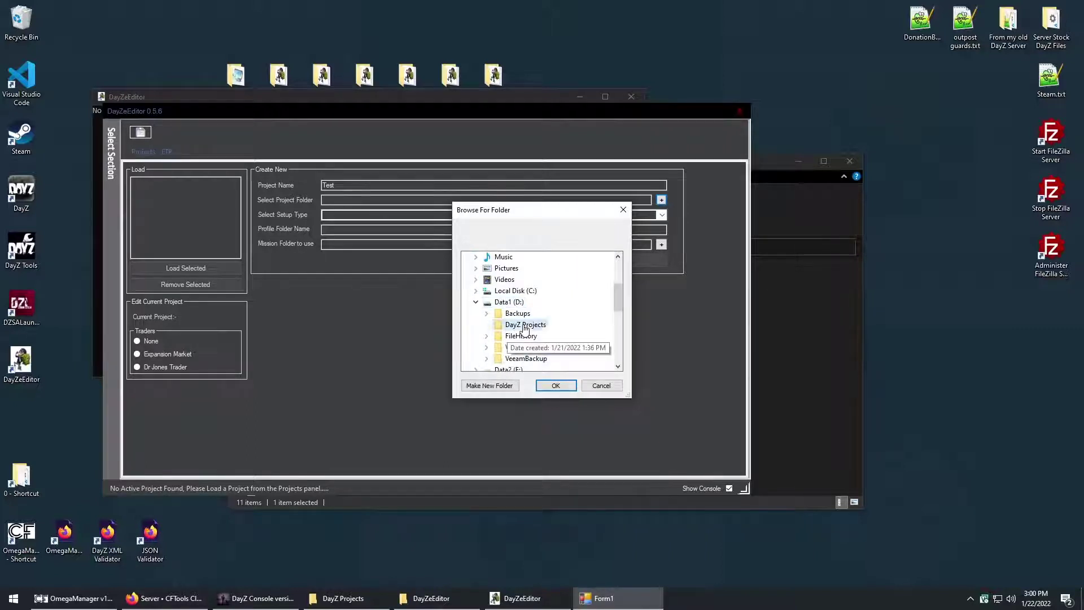
click(555, 384)
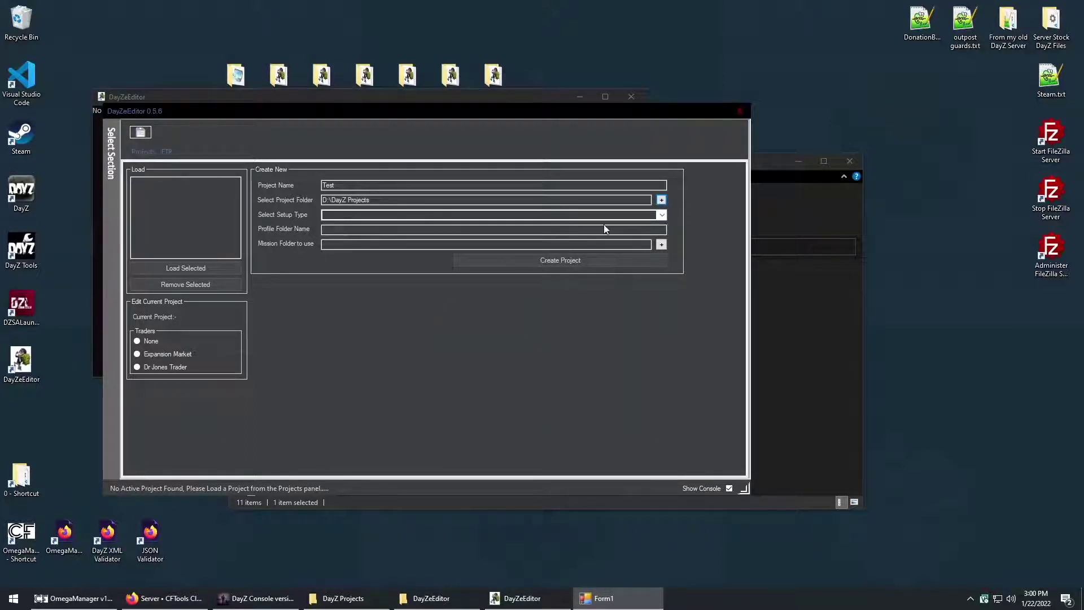
Set the setup type to existing mission files and the profile folder name to profiles, and start browsing This PC for the mission folder.
click(662, 215)
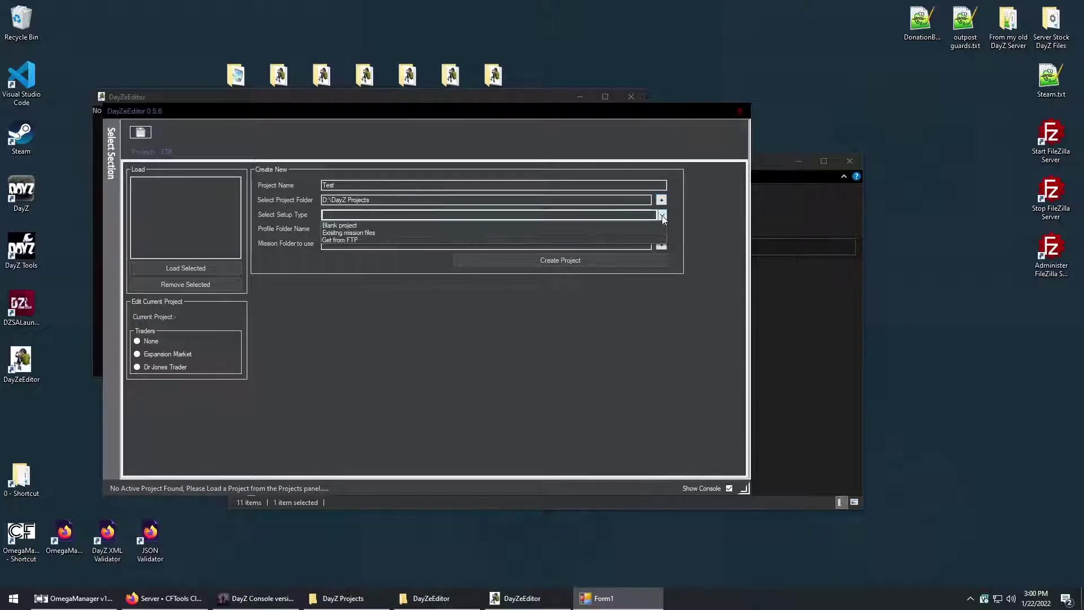
click(401, 232)
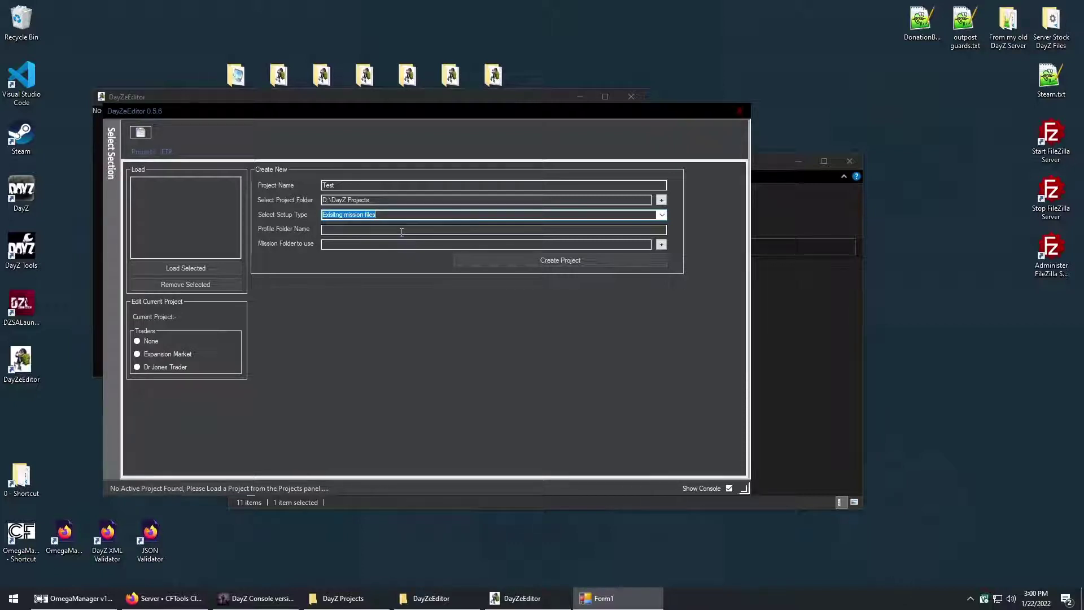
click(577, 230)
text(profiles)
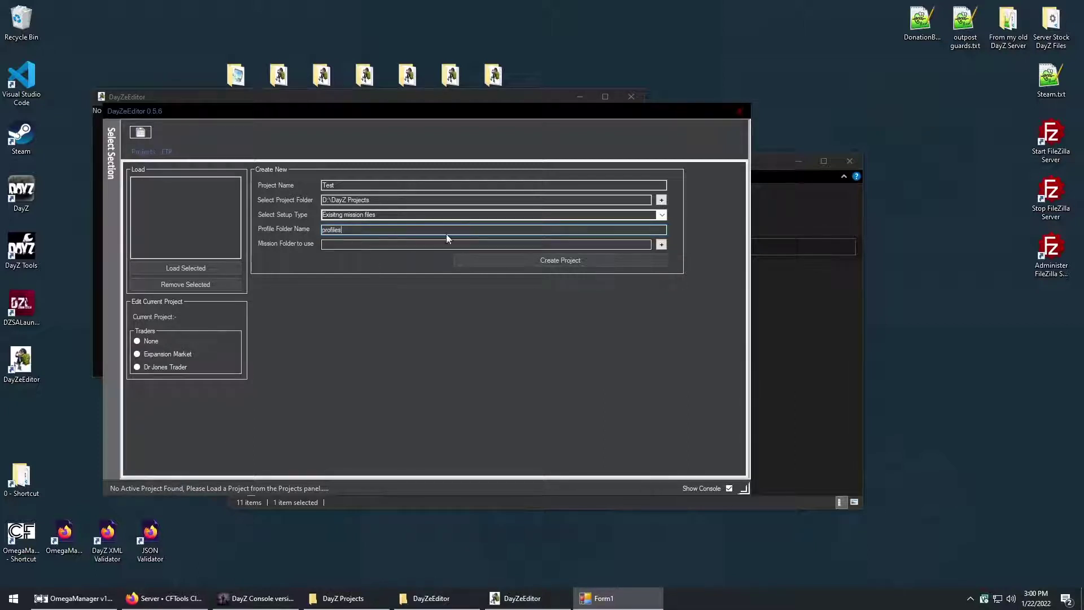
click(661, 245)
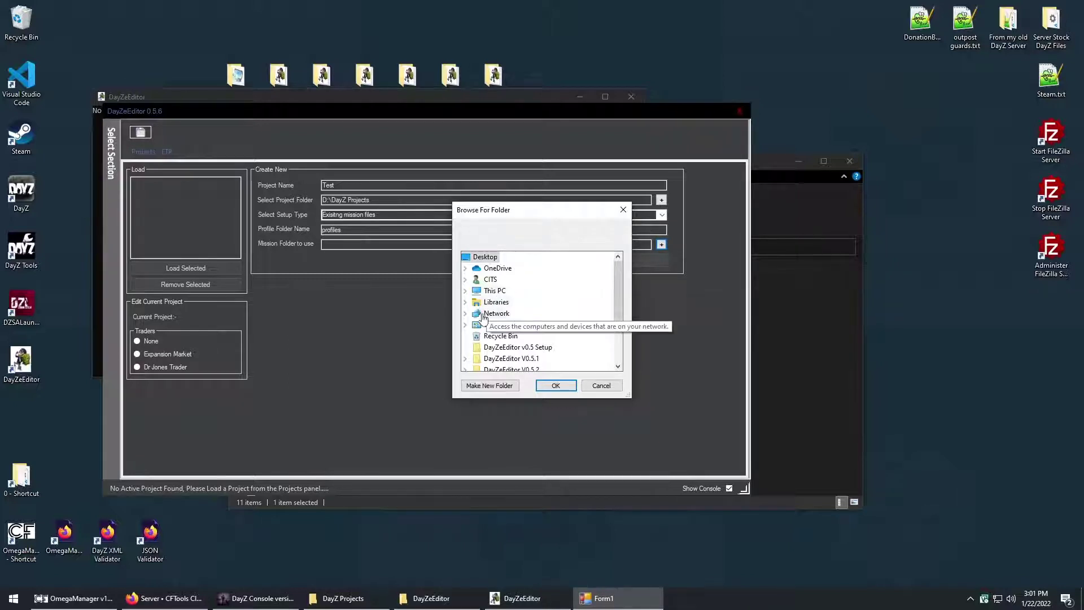
click(465, 290)
Examine where the server's dayzOffline.chernarusplus mission folder sits under C:\Servers\DayZ\servers\0\mpmissions, and collapse Local Disk (C:) again.
scroll(469, 319, down, 5)
scroll(479, 320, up, 4)
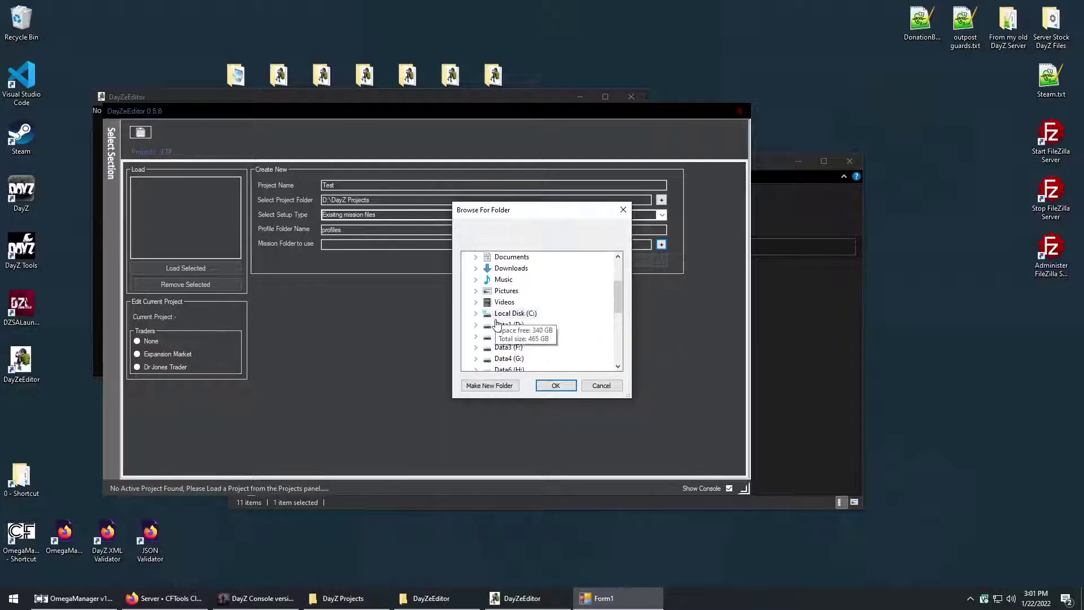
click(476, 314)
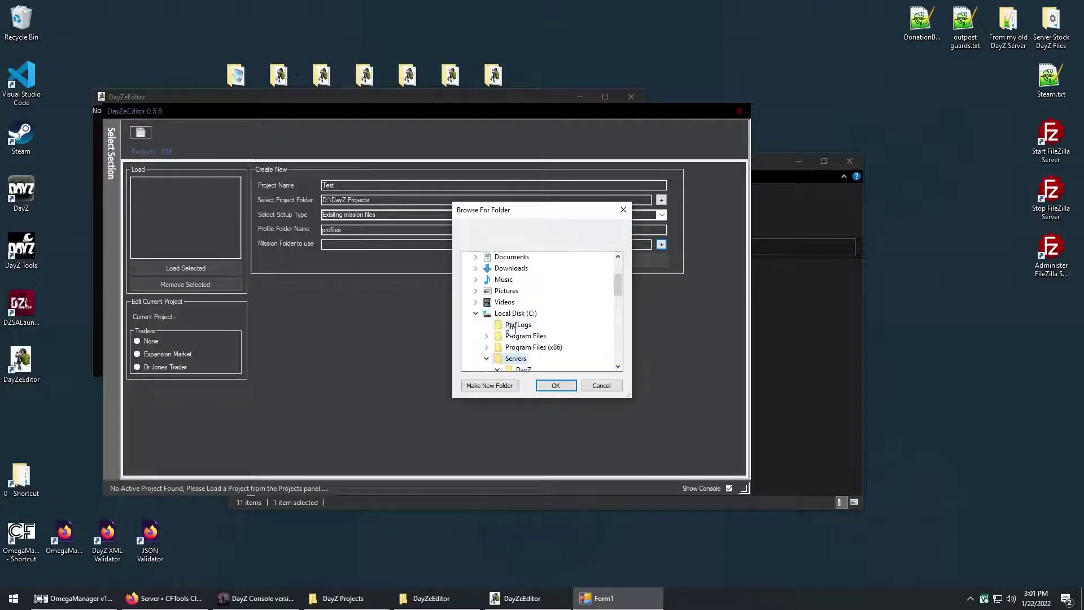
click(515, 325)
click(537, 358)
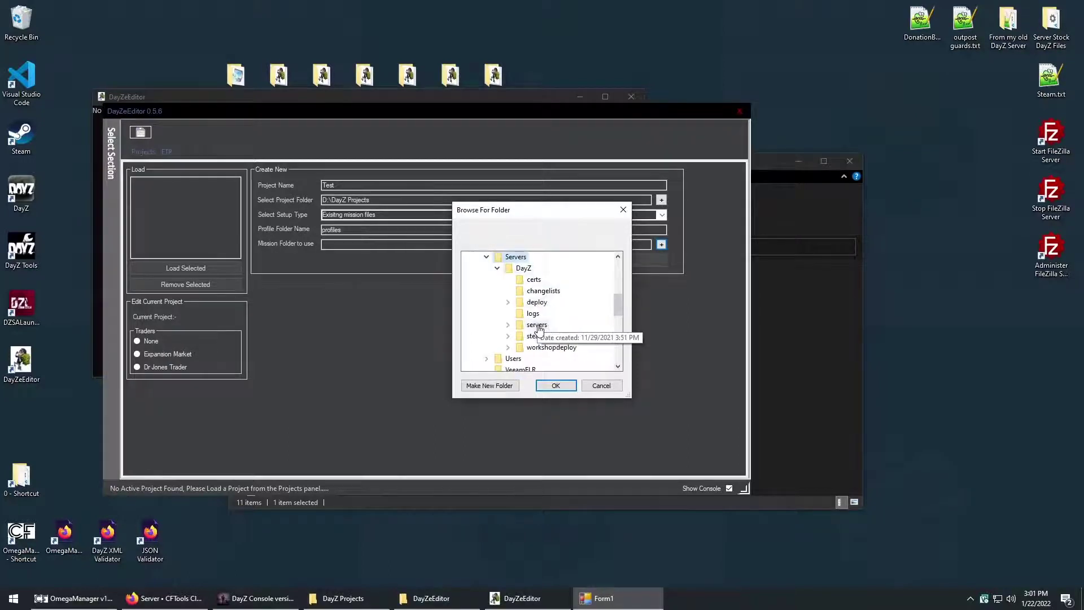
scroll(556, 327, down, 4)
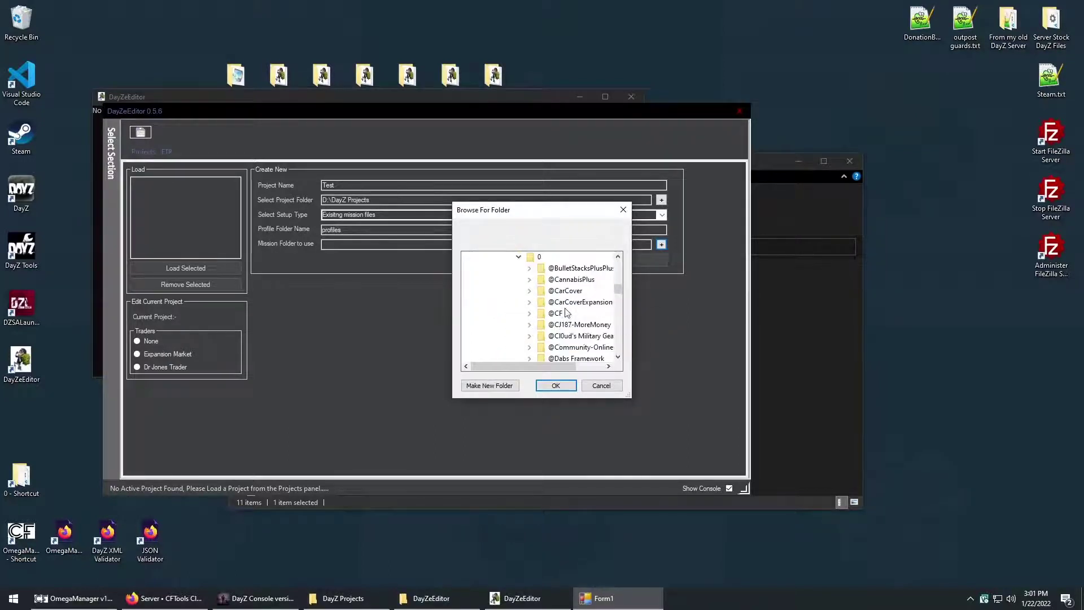
scroll(566, 330, down, 10)
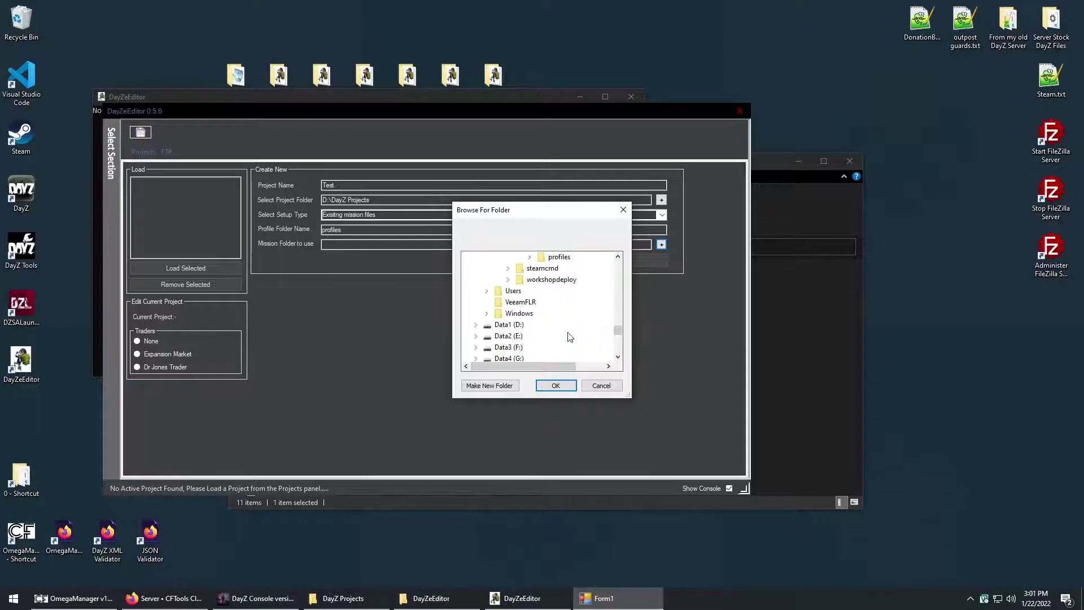
click(568, 281)
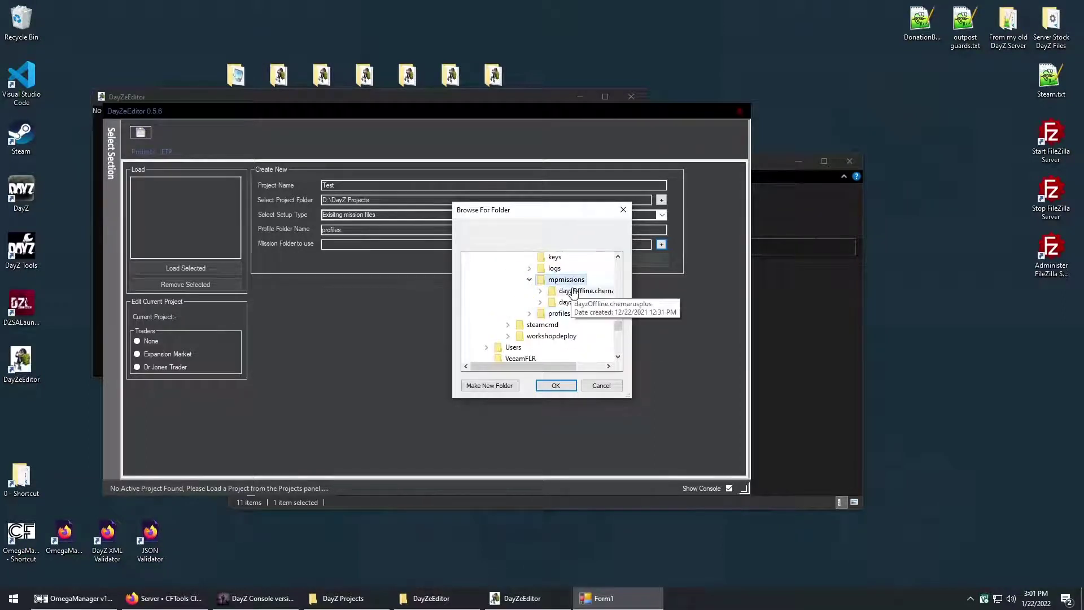
click(575, 291)
scroll(583, 271, up, 2)
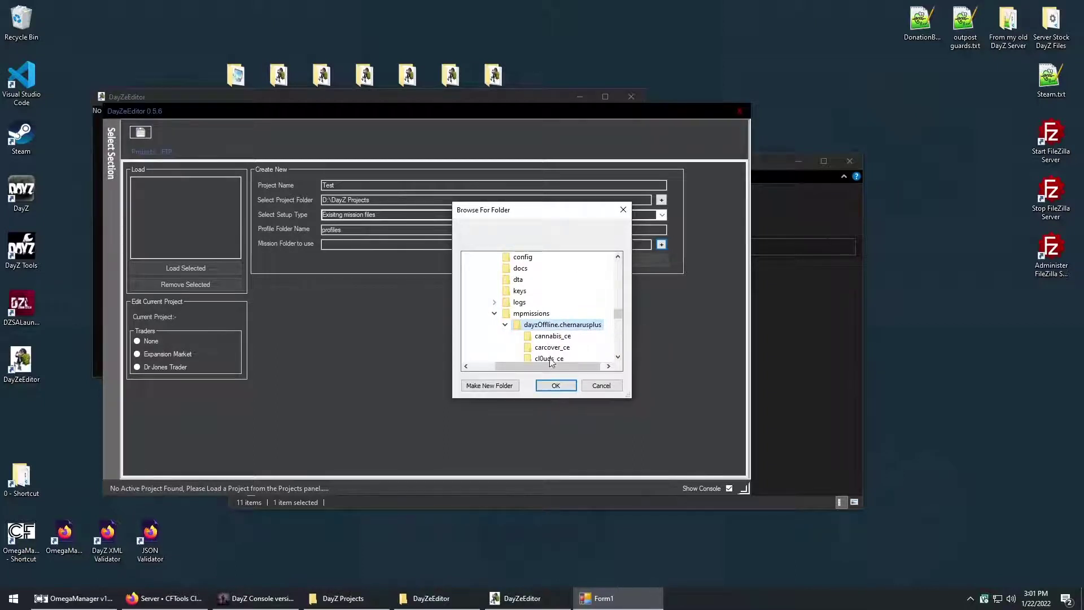
click(495, 313)
scroll(500, 326, up, 10)
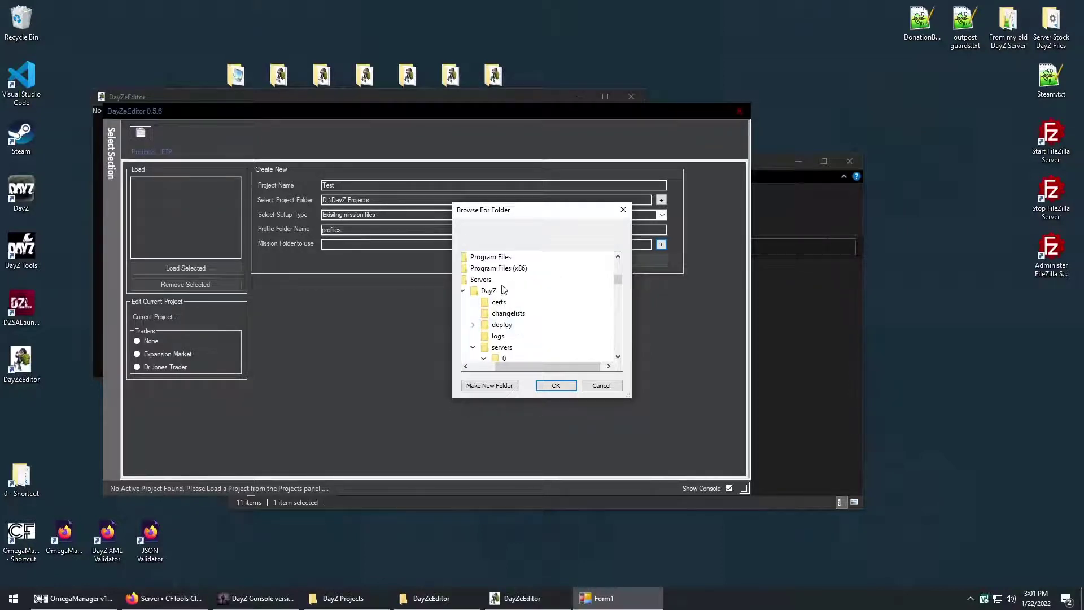
scroll(514, 342, up, 3)
drag(524, 368, 494, 368)
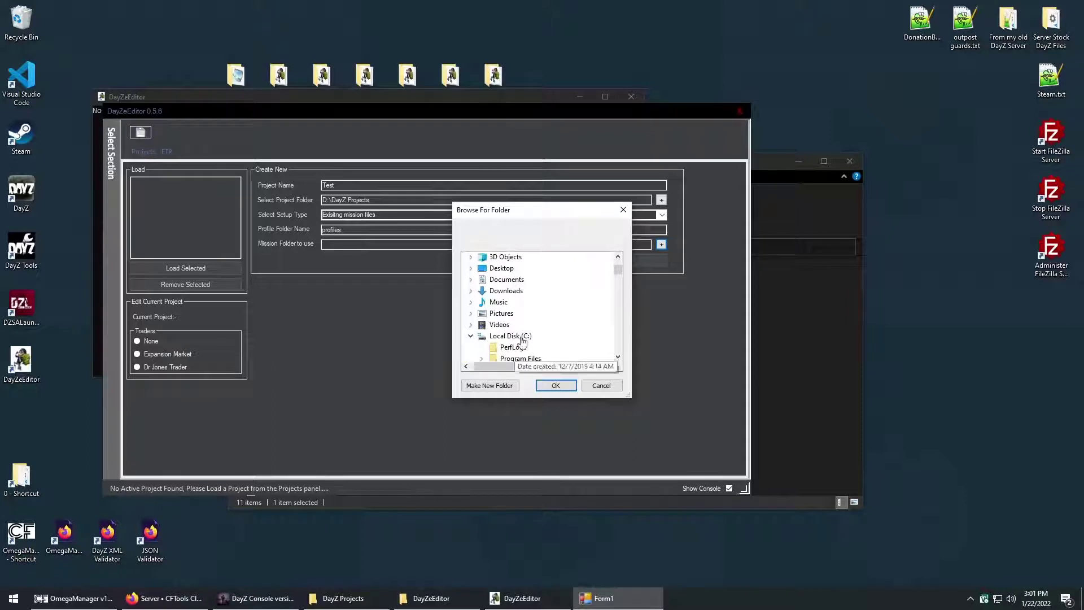
scroll(522, 338, down, 1)
click(475, 302)
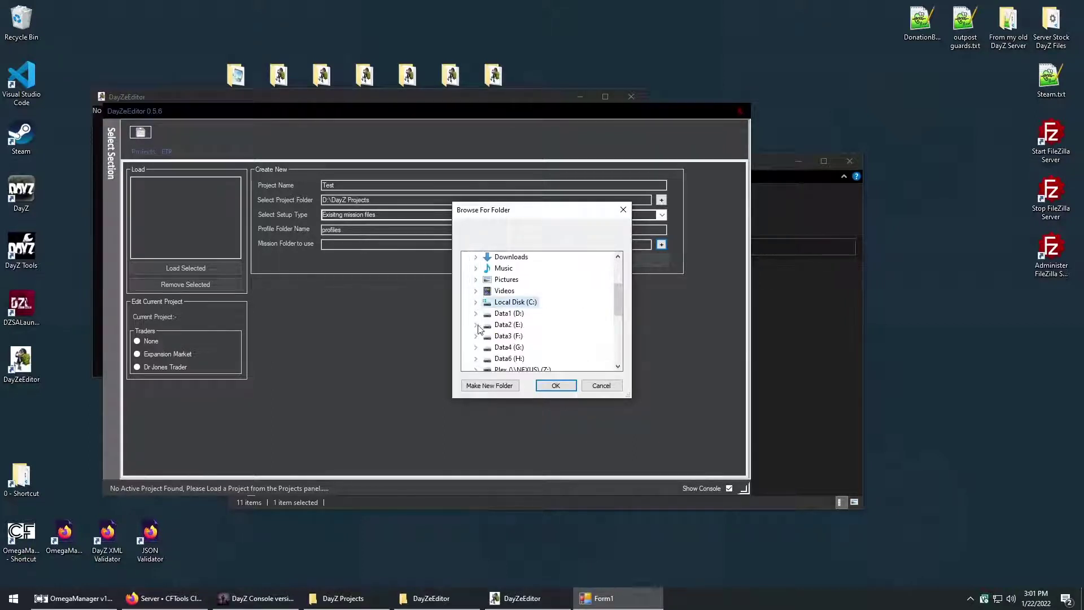
Use D:\Backups\dayzOffline.chernarusplus as the mission folder and create the project.
double_click(509, 314)
double_click(519, 313)
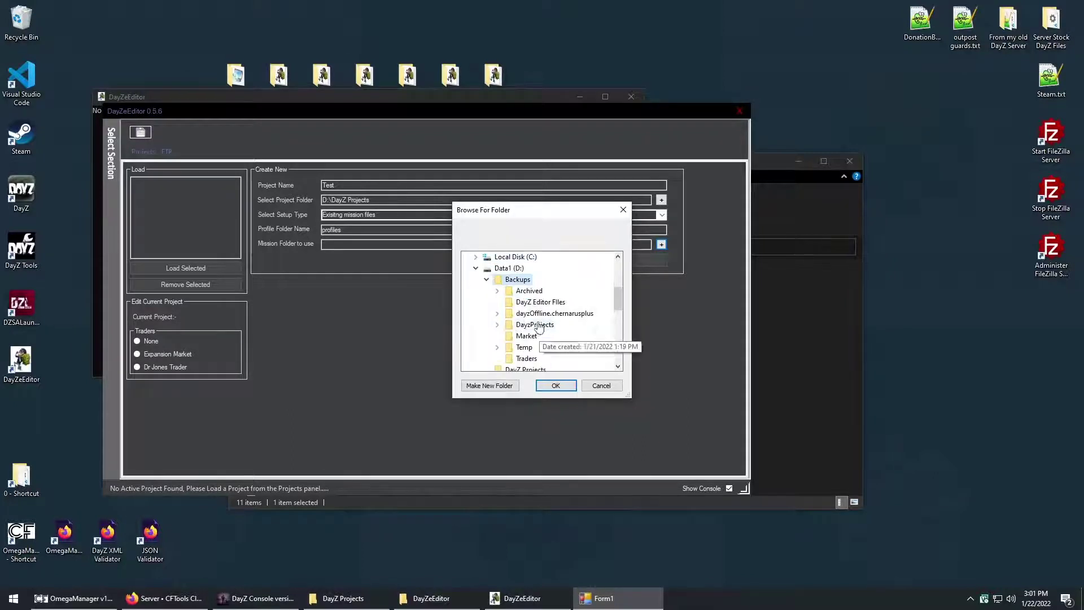
click(530, 314)
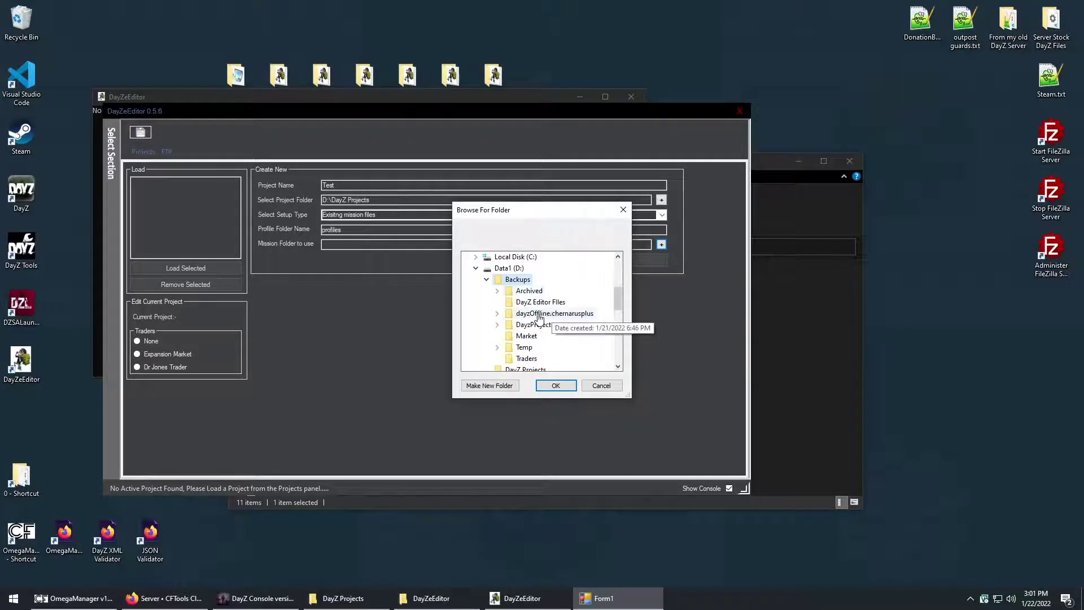
double_click(536, 314)
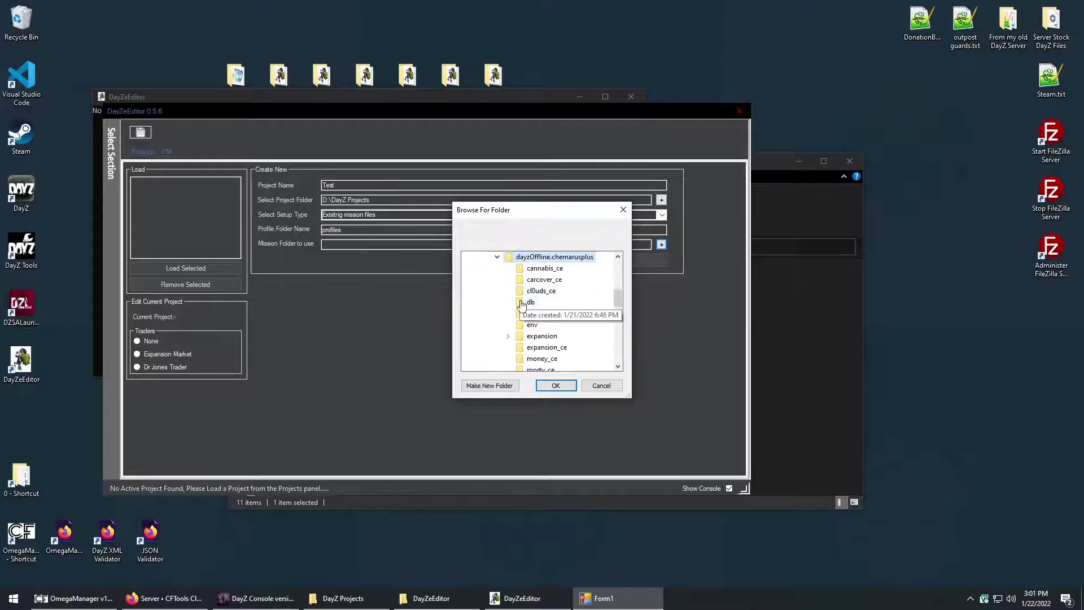
click(556, 386)
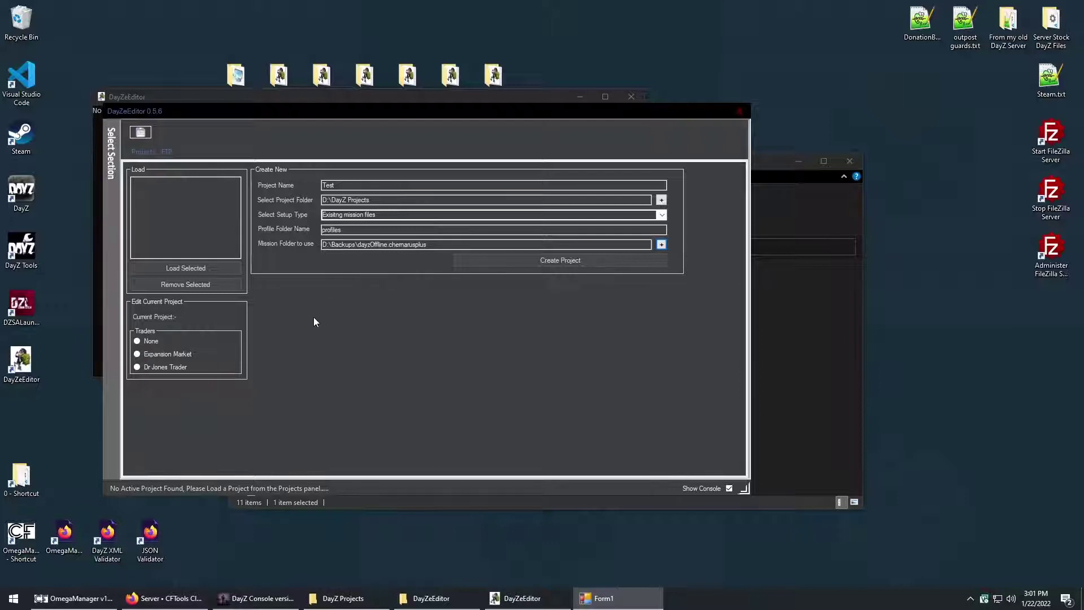
click(533, 262)
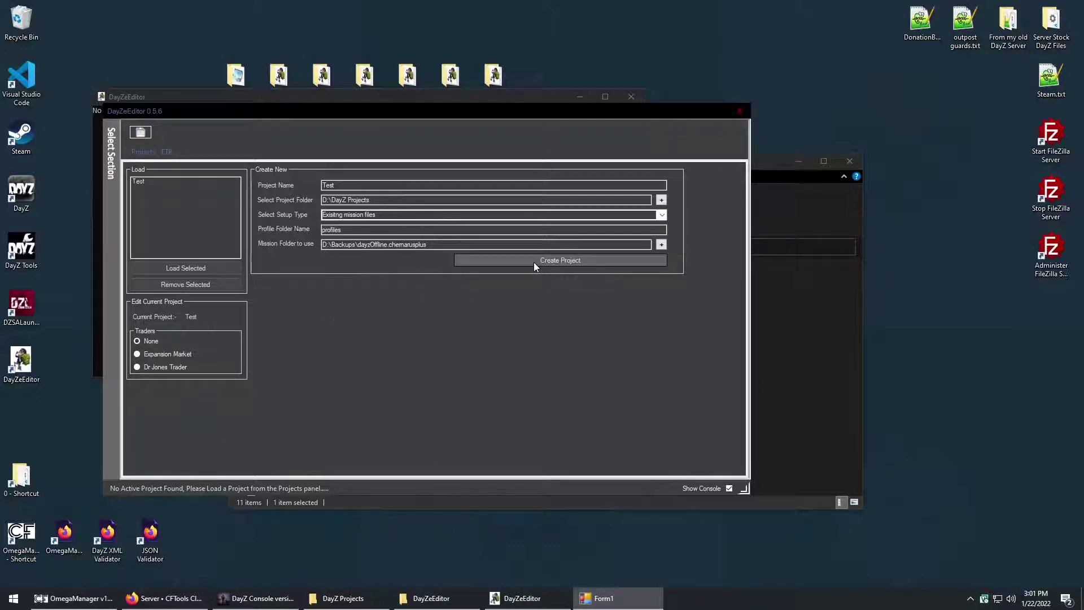
Close DayZeEditor and relaunch it from the desktop.
click(162, 182)
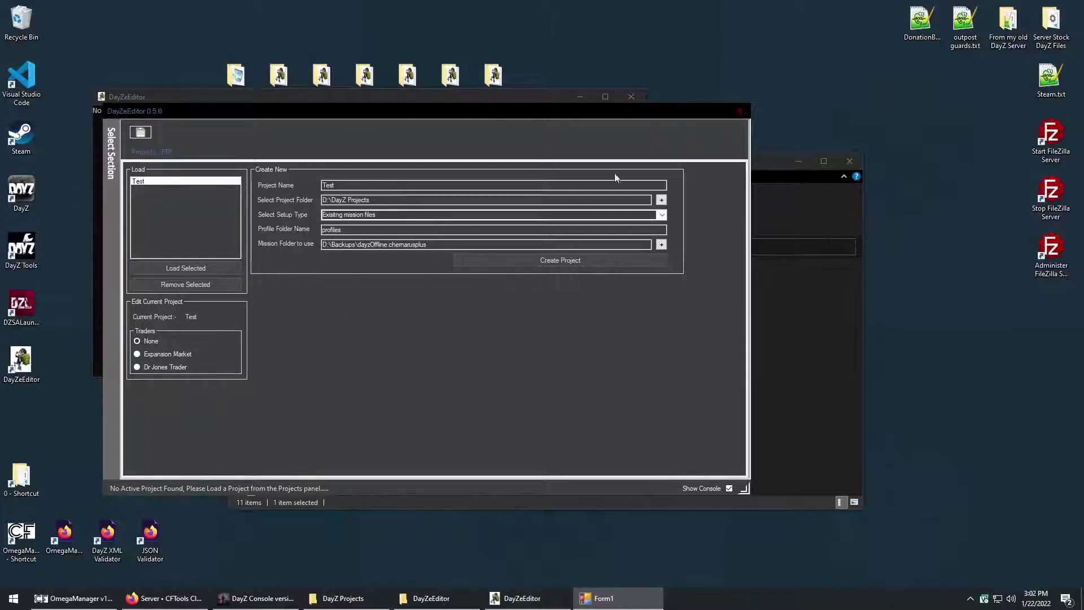
click(741, 109)
double_click(34, 366)
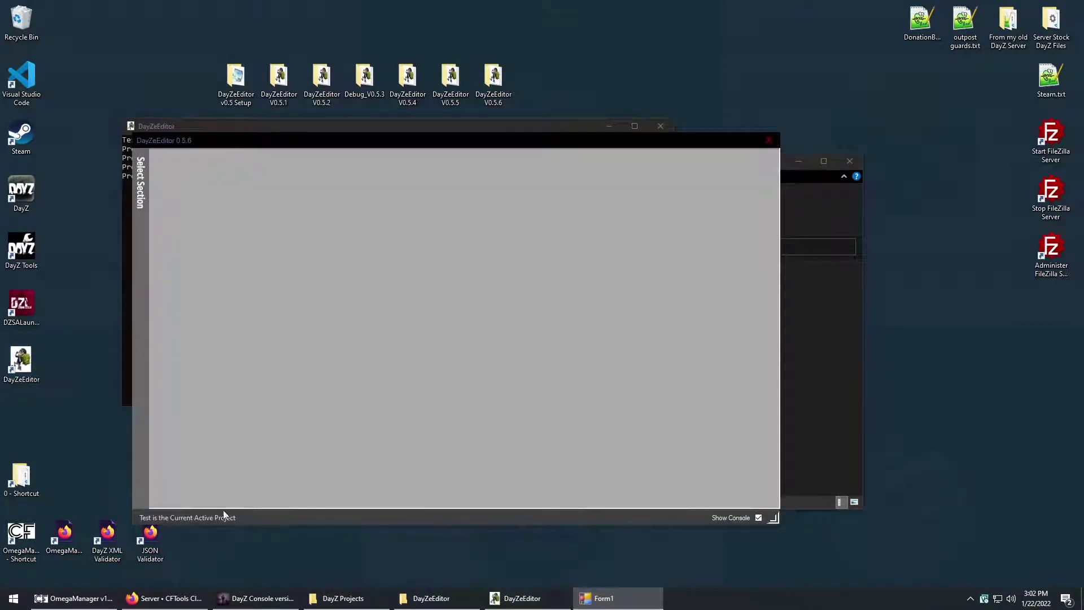
In the Projects section, set the Test project's trader to Expansion Market and load the project.
click(141, 177)
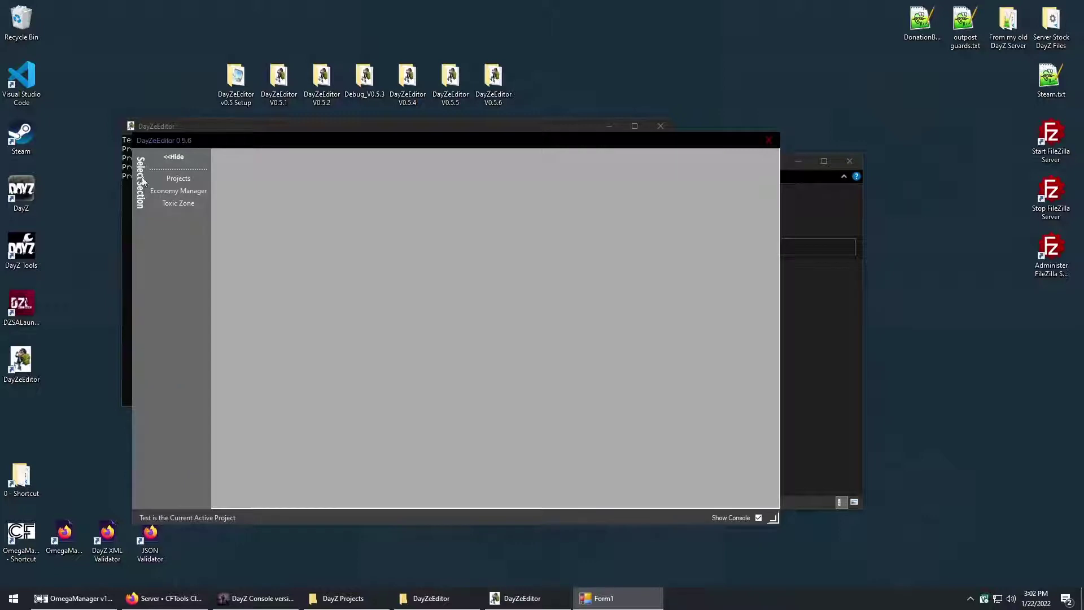
click(181, 180)
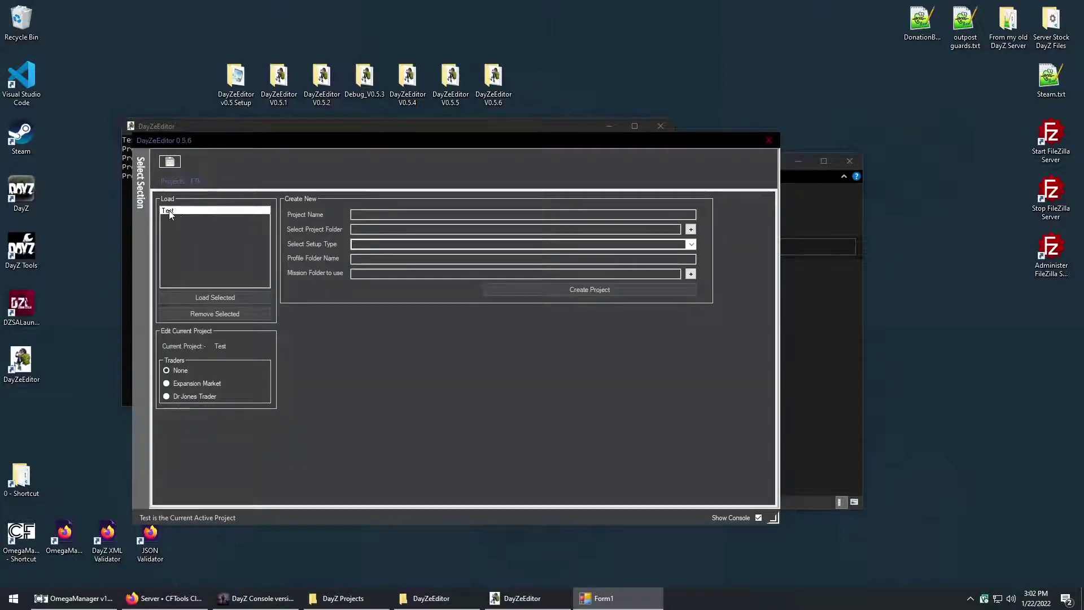
click(168, 385)
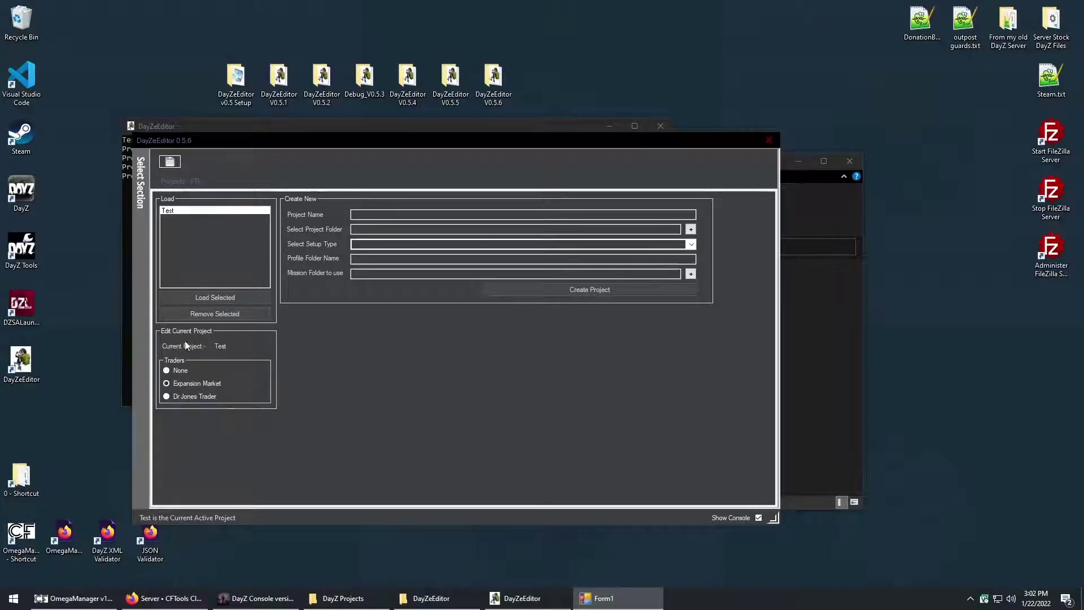
click(207, 299)
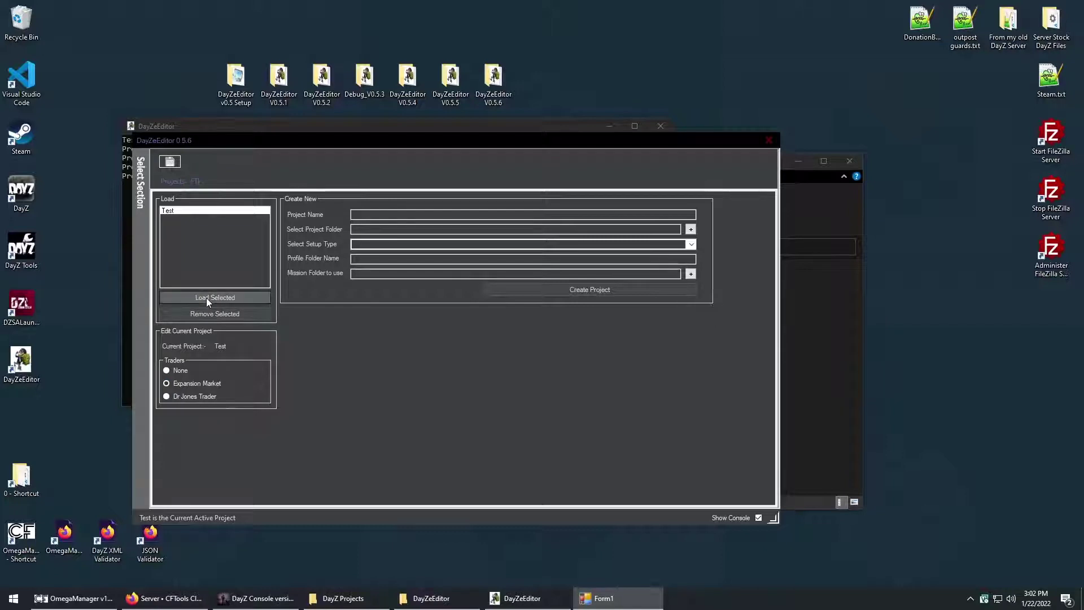
Open the Economy Manager section and expand the Test project's list of types.
click(139, 179)
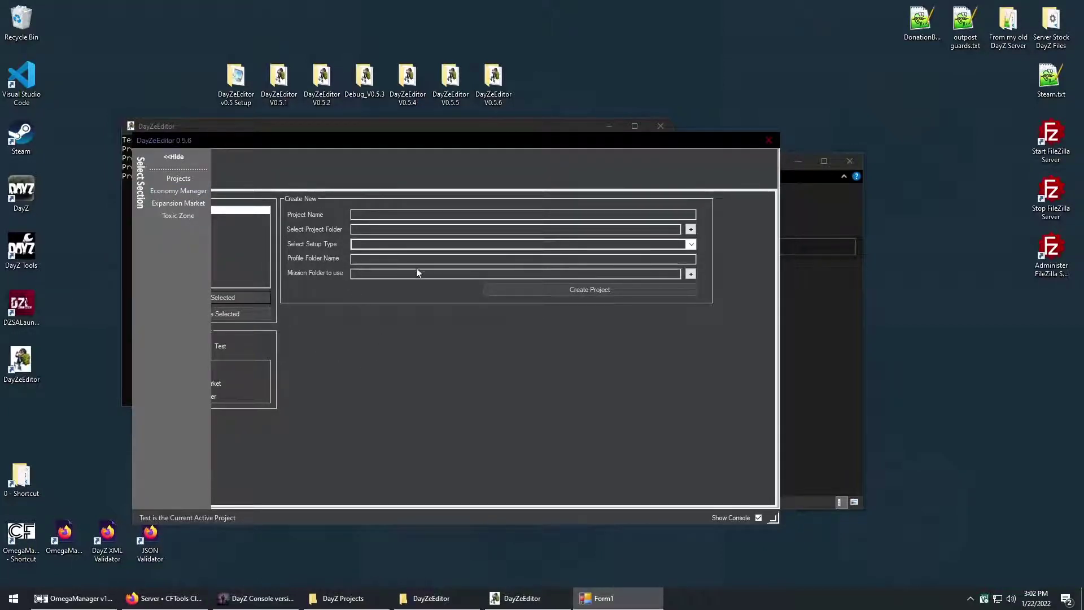
click(187, 194)
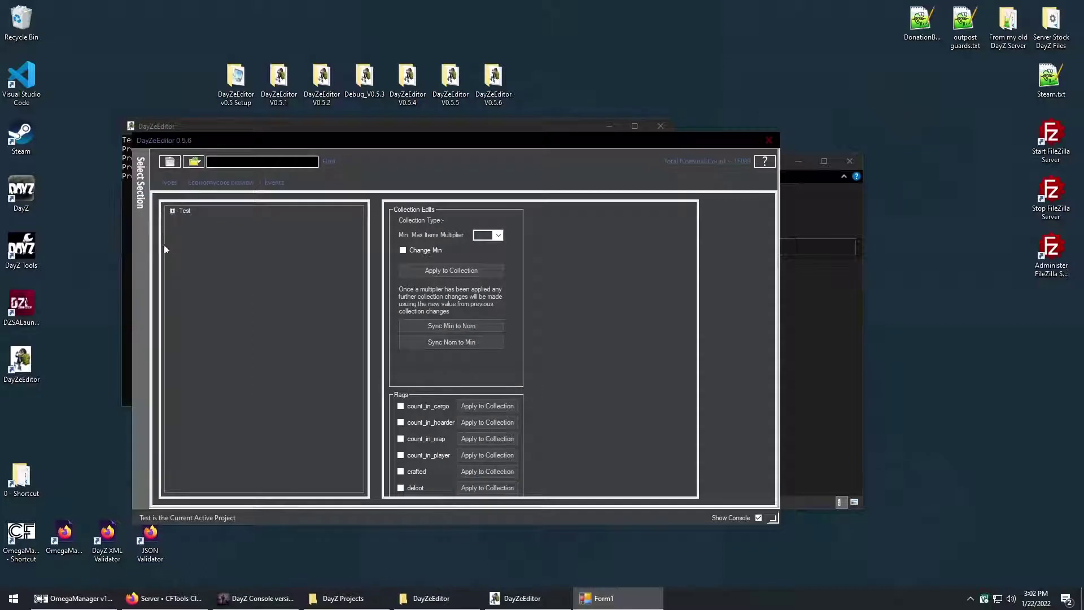
click(173, 211)
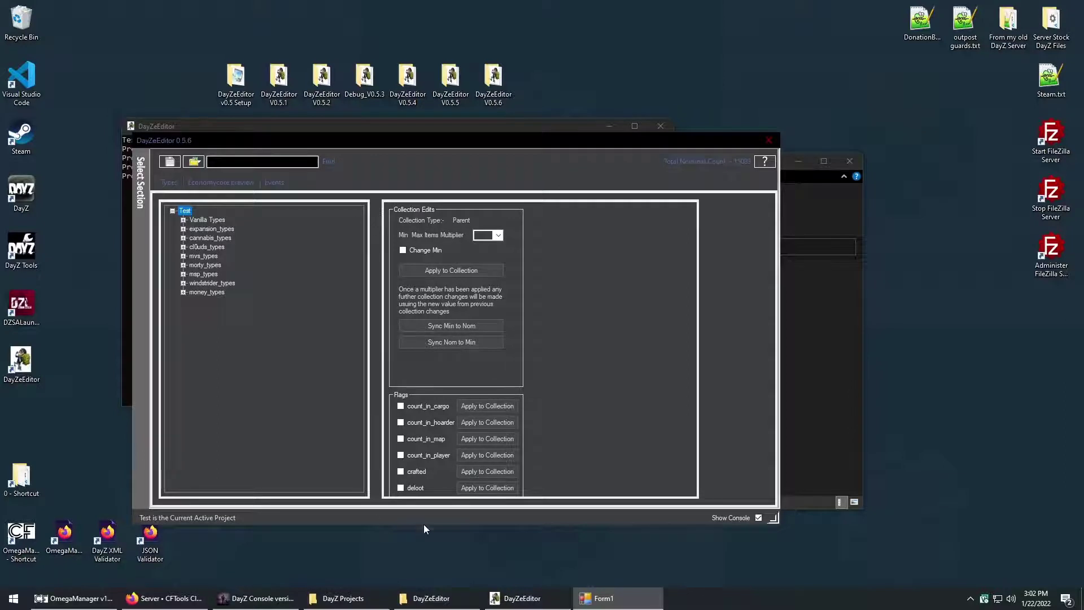
In File Explorer, browse the Test project's folders down to mpmissions\dayzOffline.chernarusplus and examine its mission files.
mouse_move(385, 602)
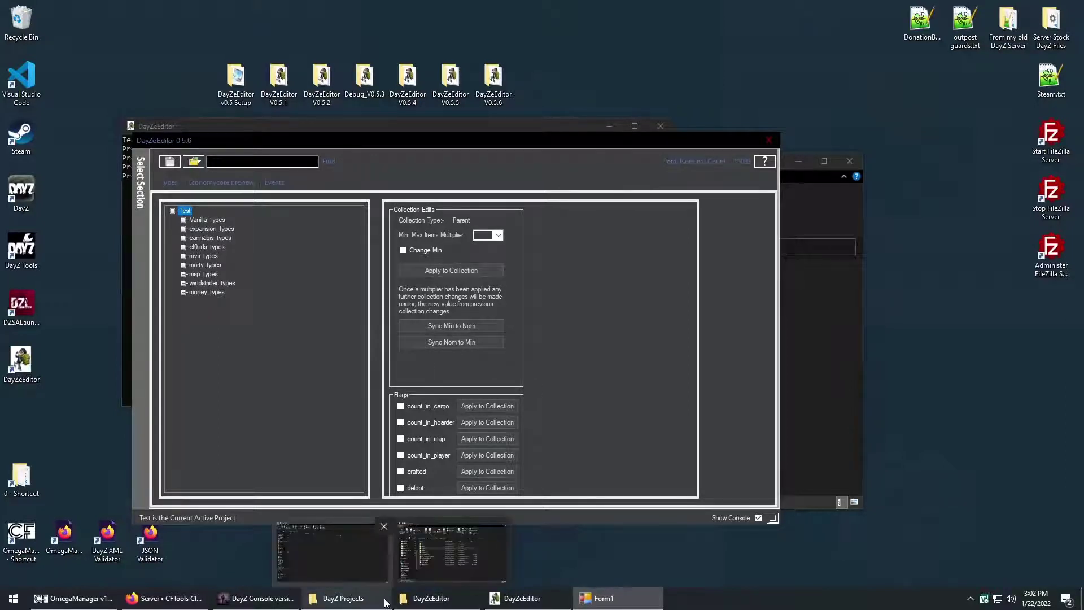
click(372, 603)
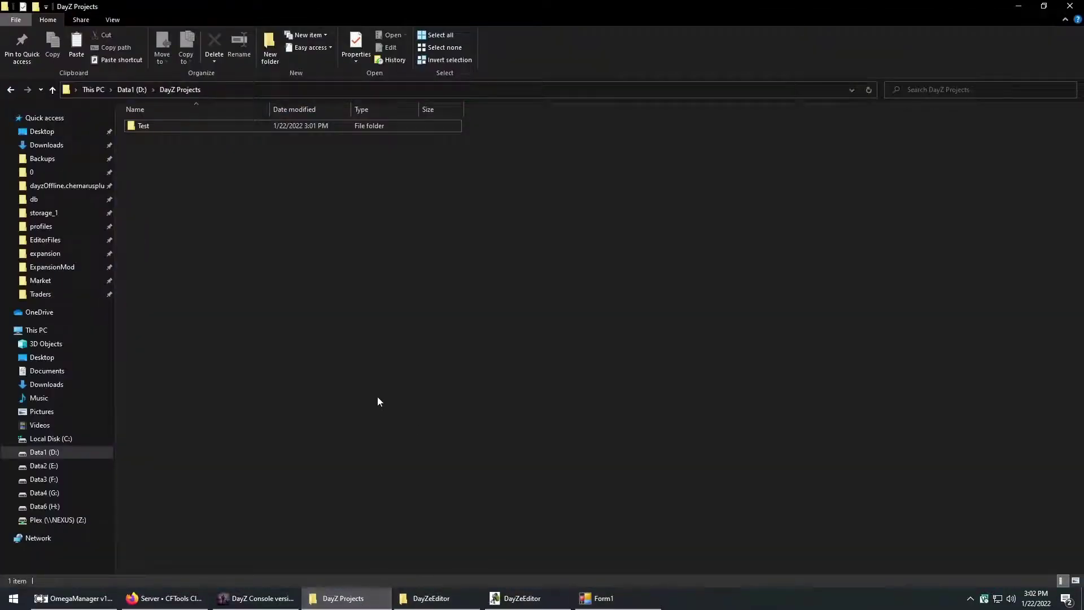
click(143, 130)
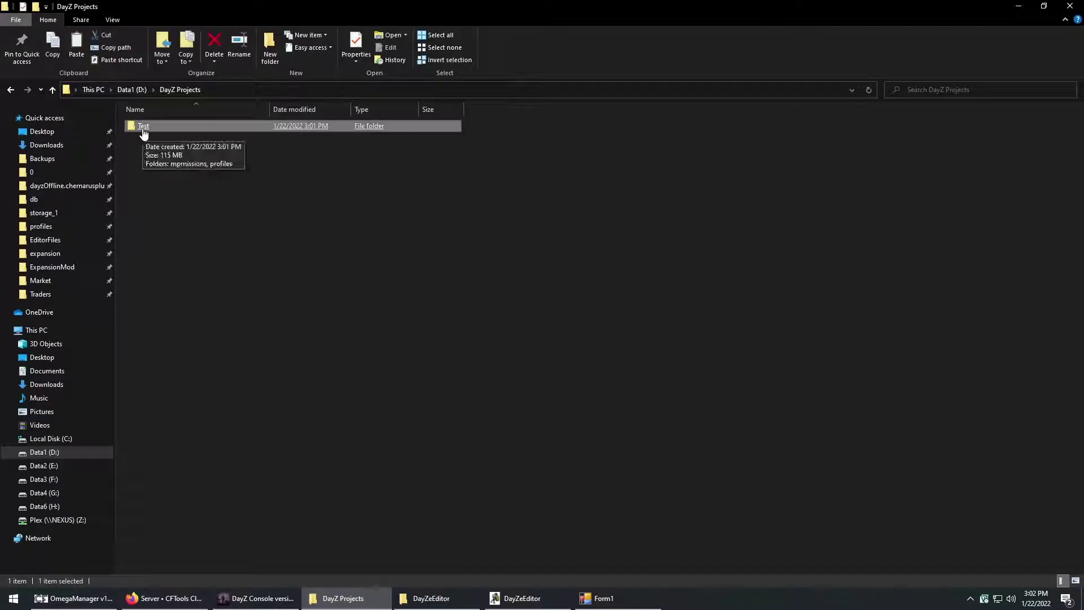
double_click(144, 130)
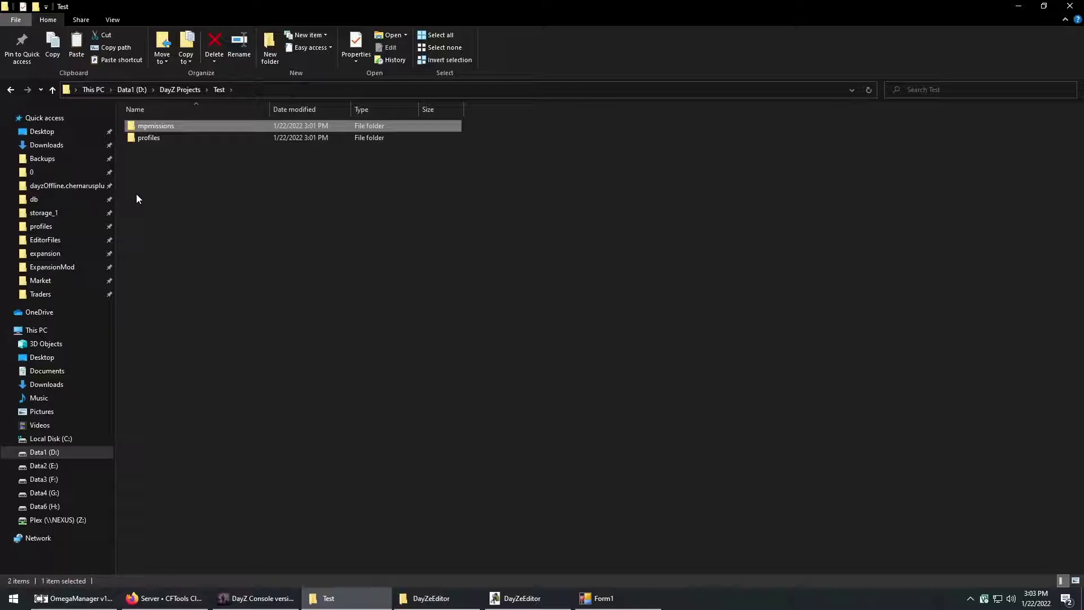
double_click(152, 126)
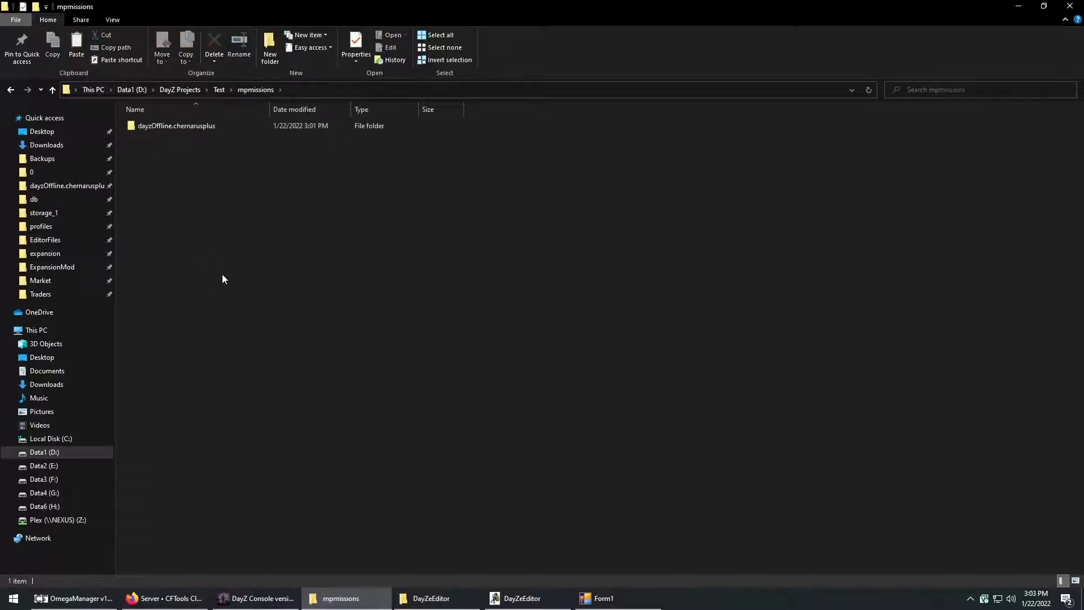
double_click(181, 126)
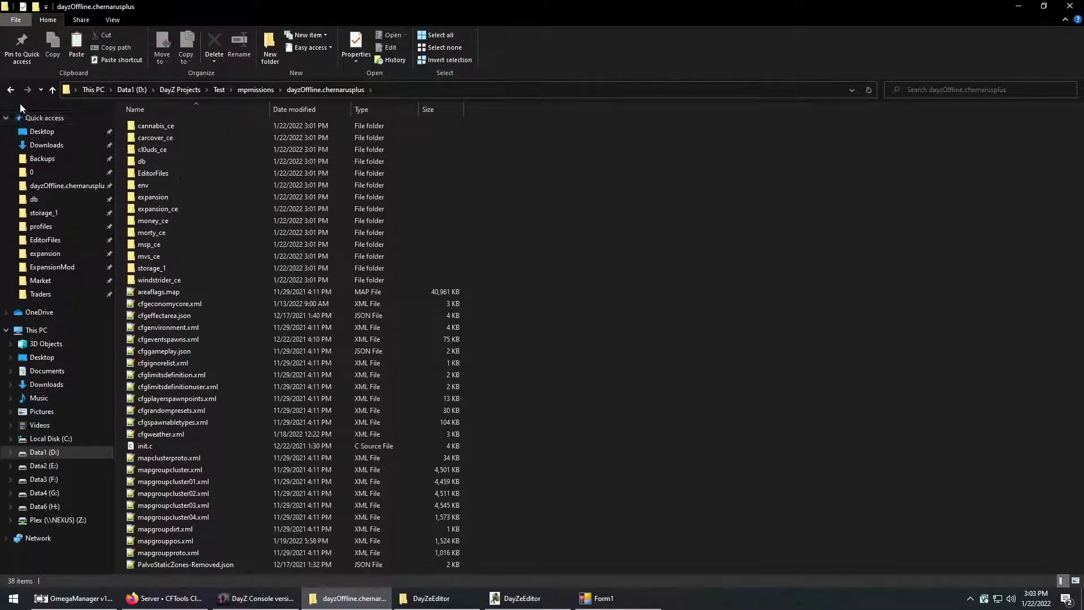
click(12, 90)
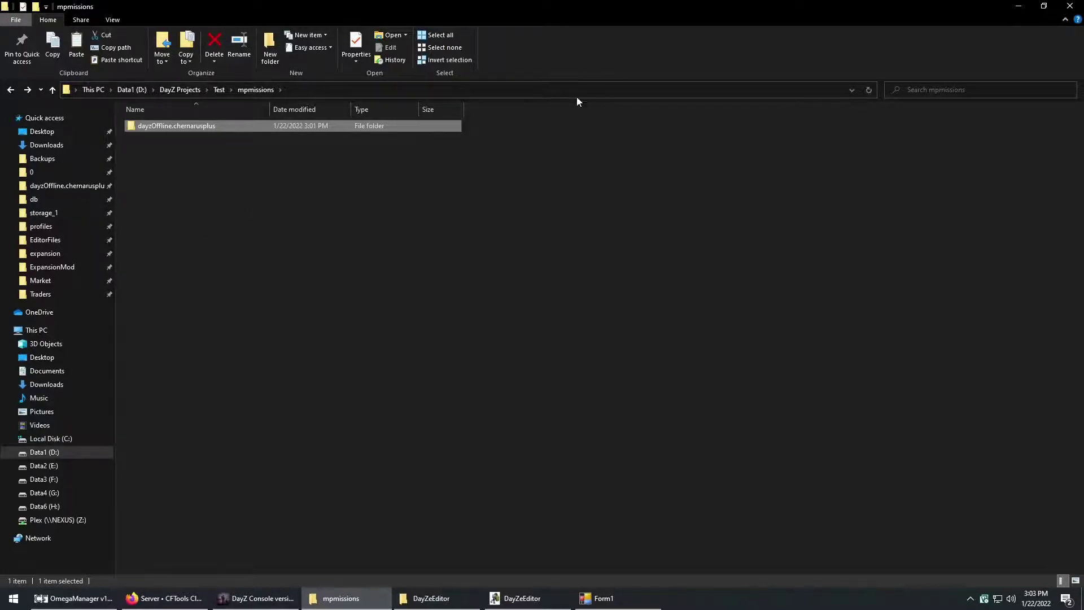
double_click(197, 129)
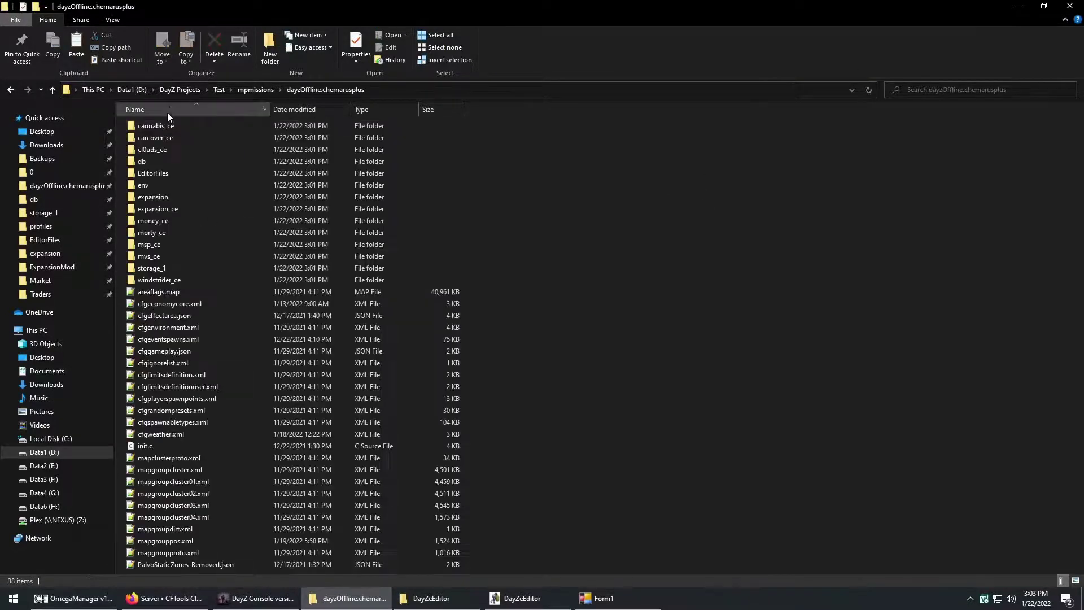
click(231, 126)
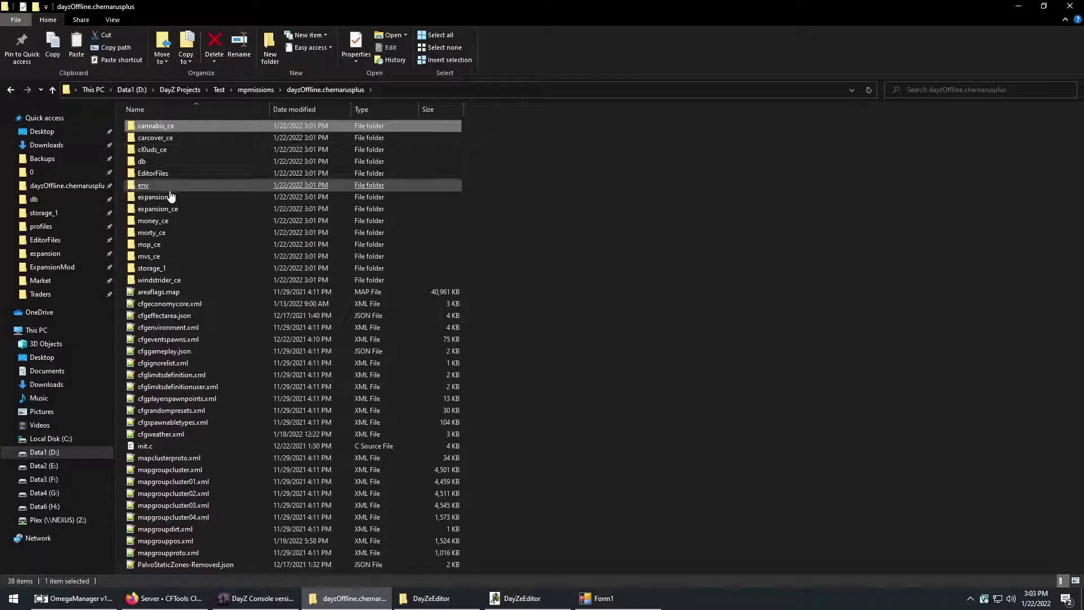
Switch back to DayZeEditor and open the ACOGOptic entry in the weapons category of Vanilla Types.
click(522, 598)
click(604, 598)
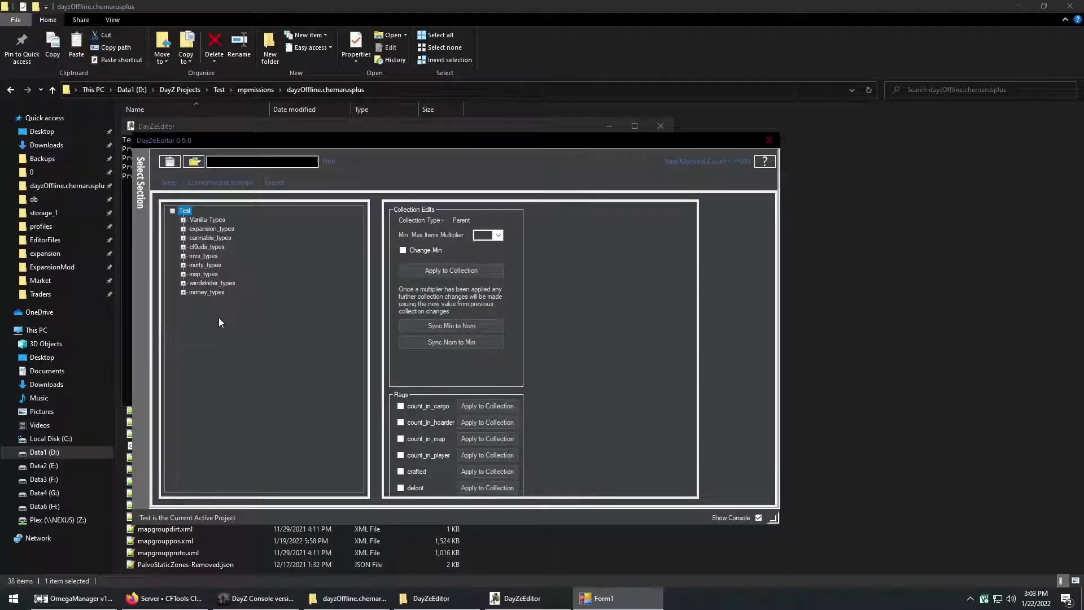
click(182, 220)
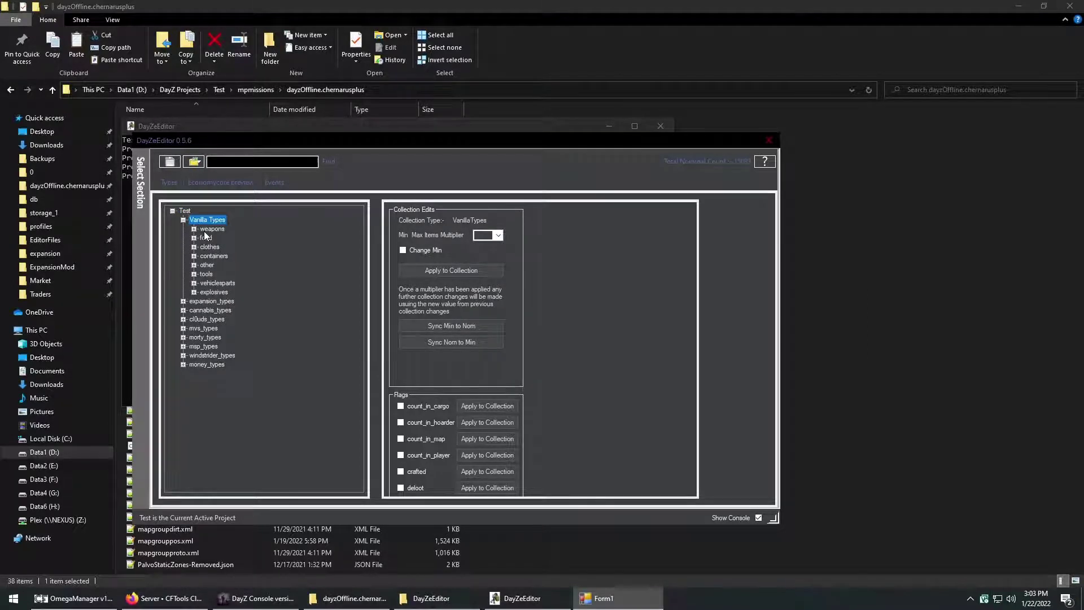
click(195, 229)
click(226, 220)
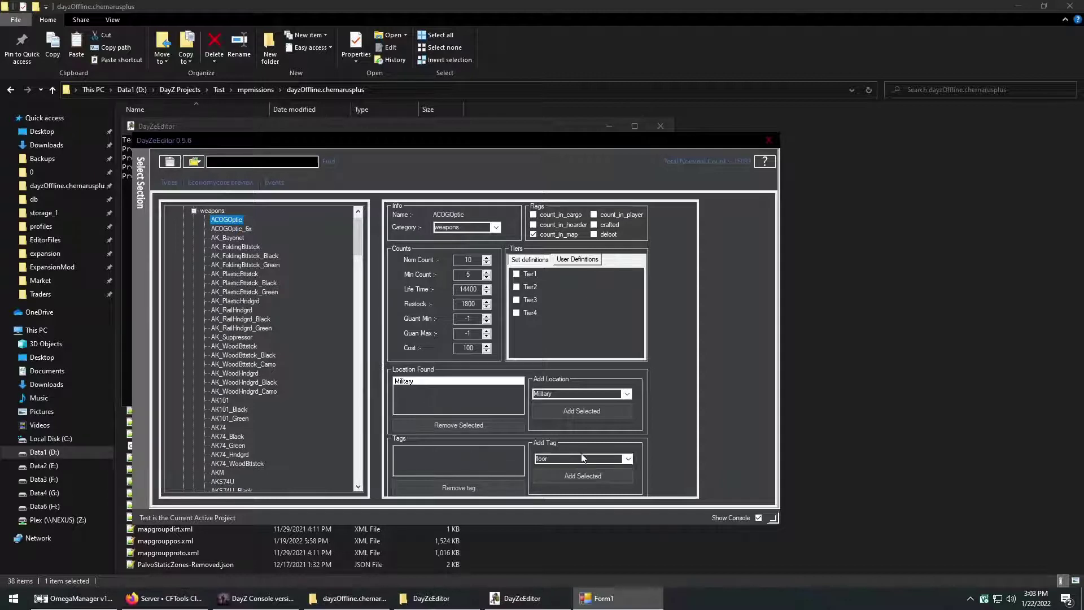
Check which tags can be added to ACOGOptic, look over the weapons list and collapse the weapons category.
click(626, 458)
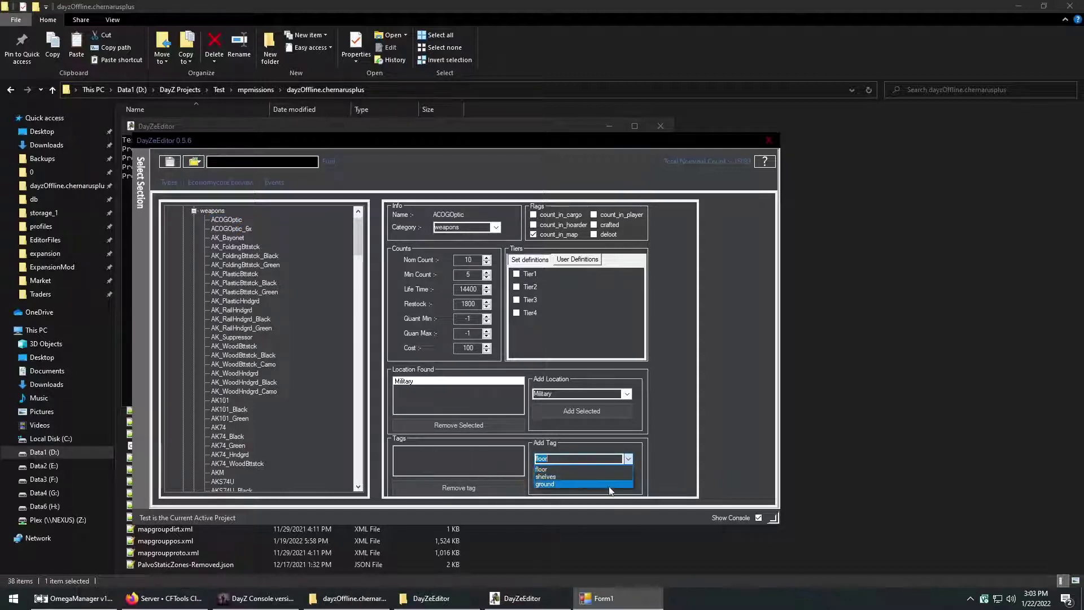
click(643, 431)
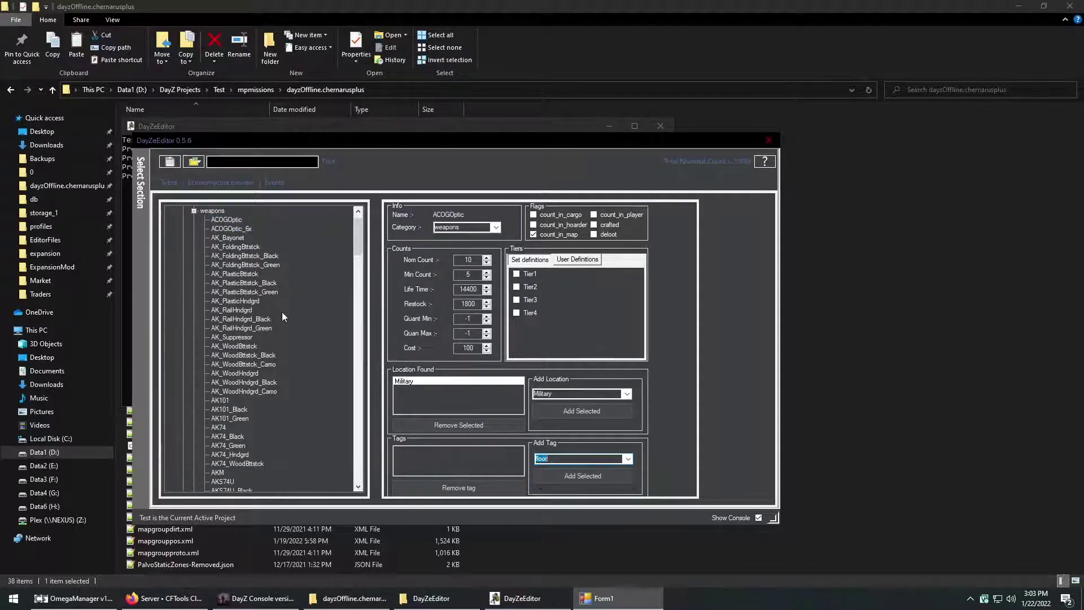
scroll(282, 314, down, 1)
scroll(286, 409, up, 2)
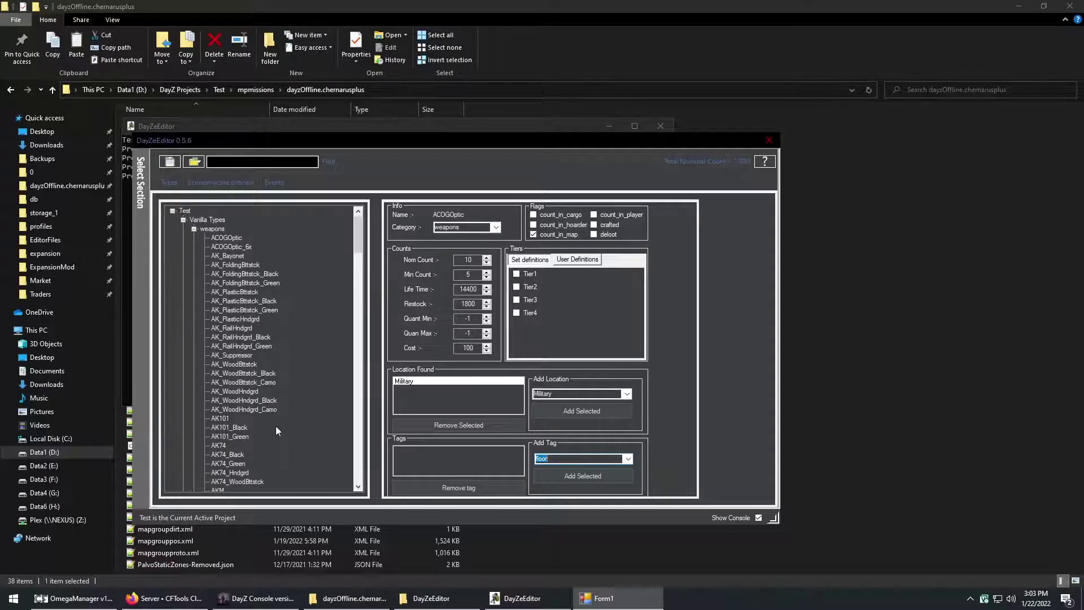
click(194, 229)
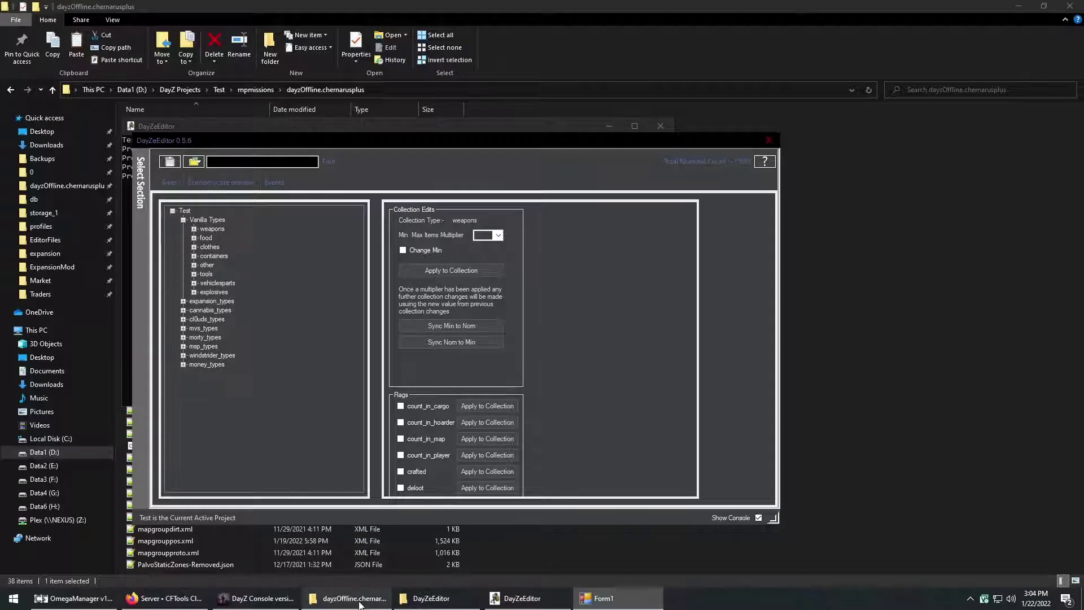
Close the DayZeEditor program folder window and return the mission folder window to D:\DayZ Projects.
mouse_move(368, 603)
click(432, 598)
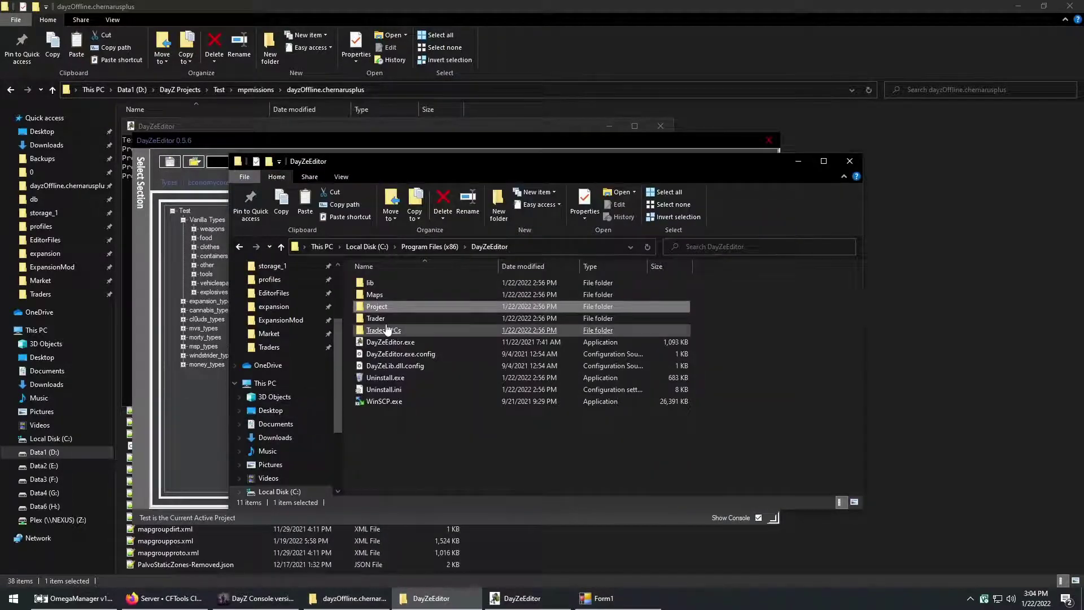
click(849, 161)
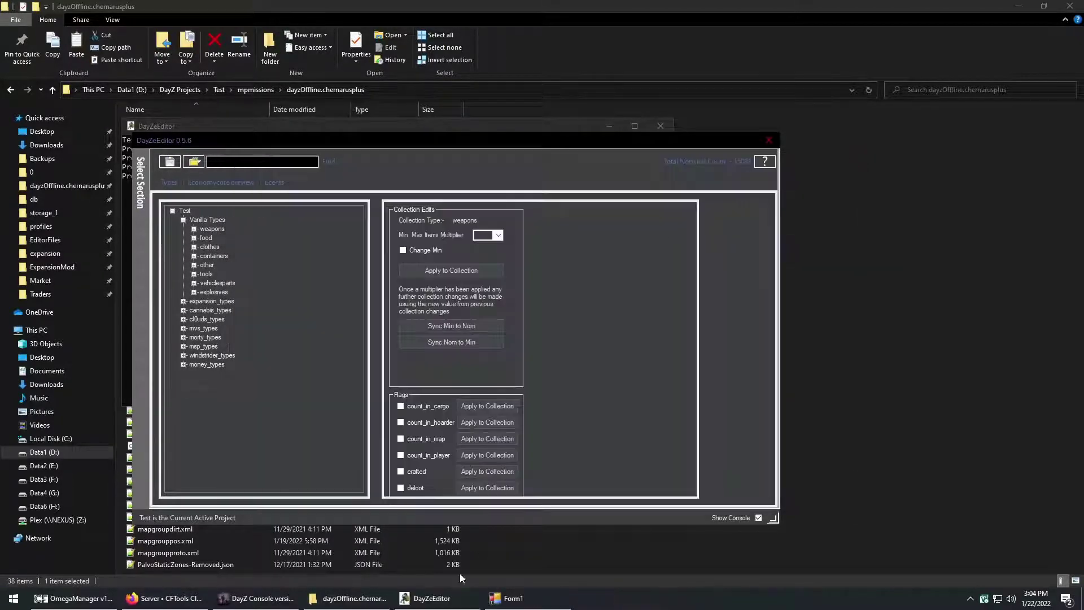
click(349, 598)
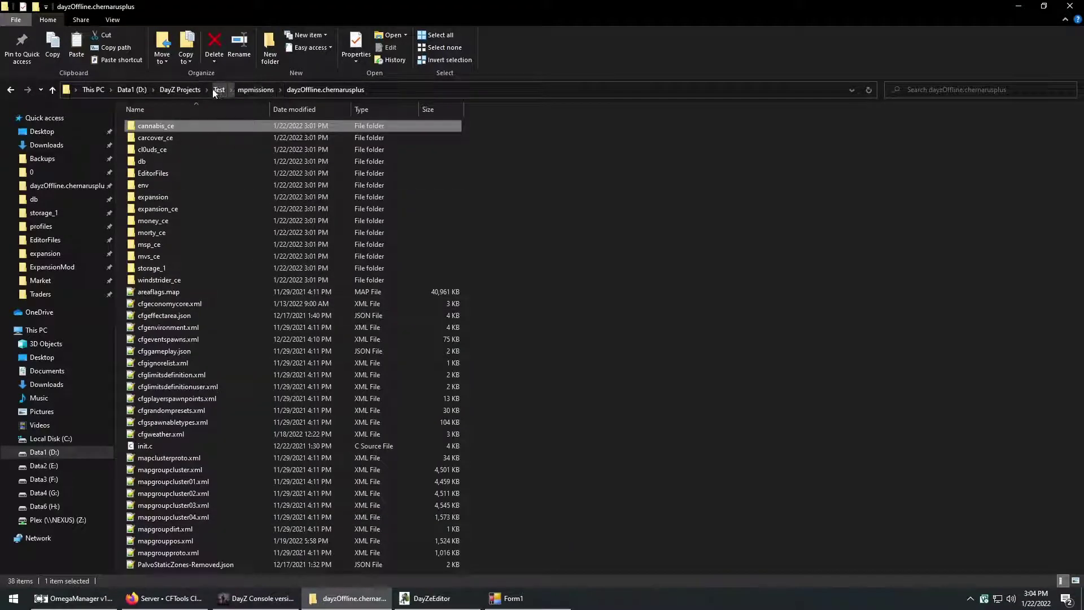
click(182, 91)
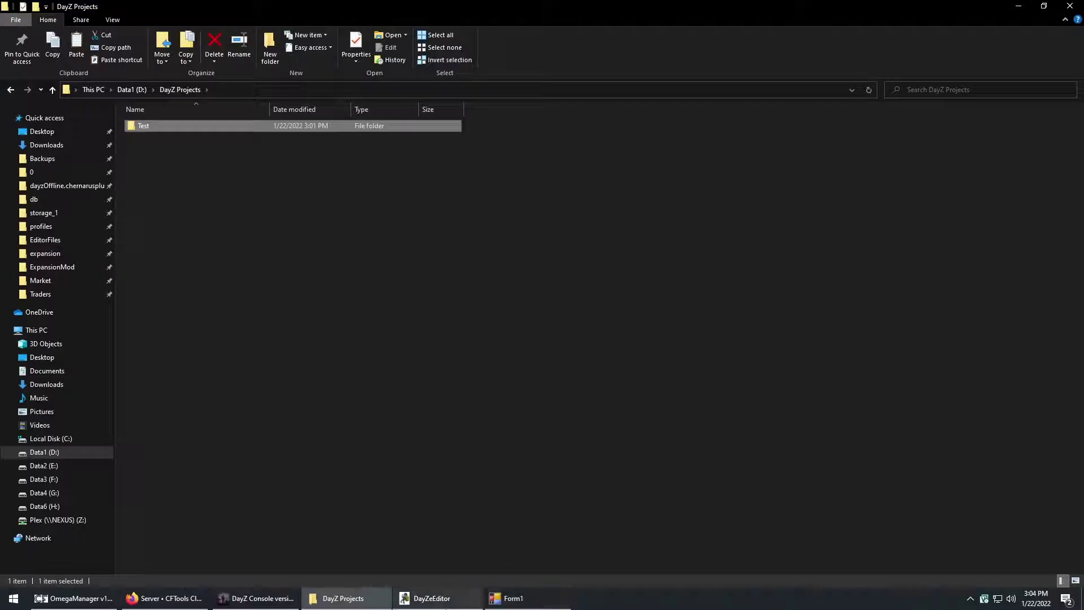
Return to DayZeEditor, re-expand Vanilla Types, review the counts of ACOGOptic under weapons and collapse that category.
mouse_move(445, 607)
click(428, 550)
click(513, 598)
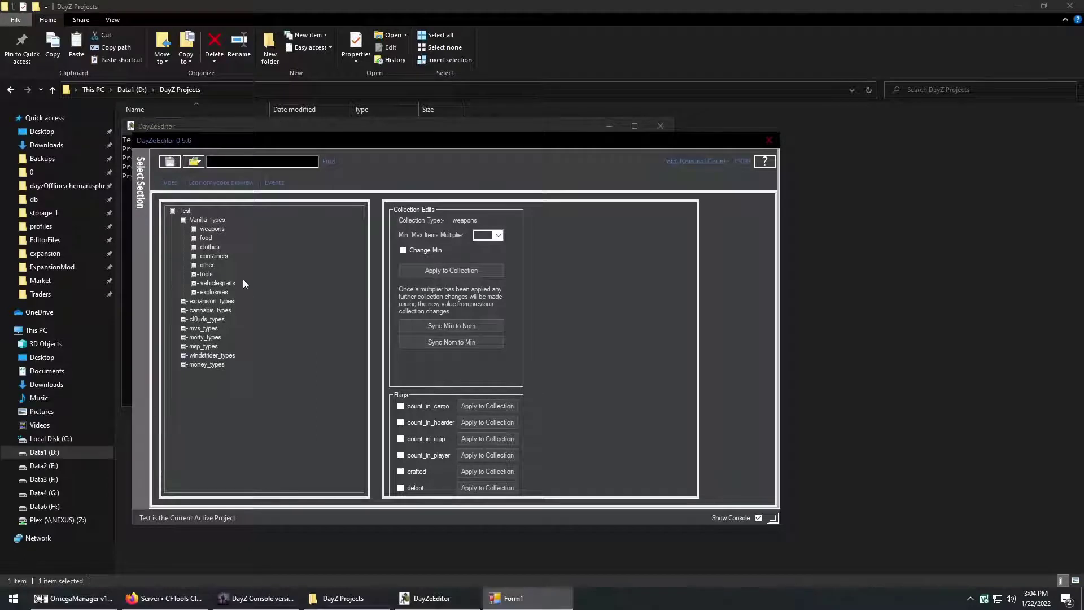
click(184, 221)
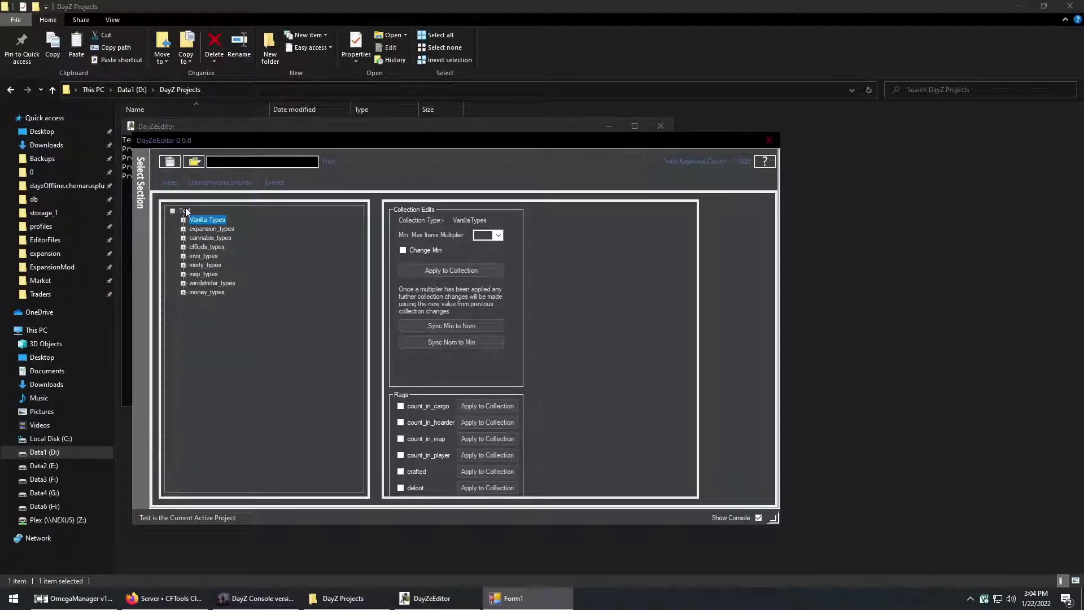
click(184, 212)
click(182, 220)
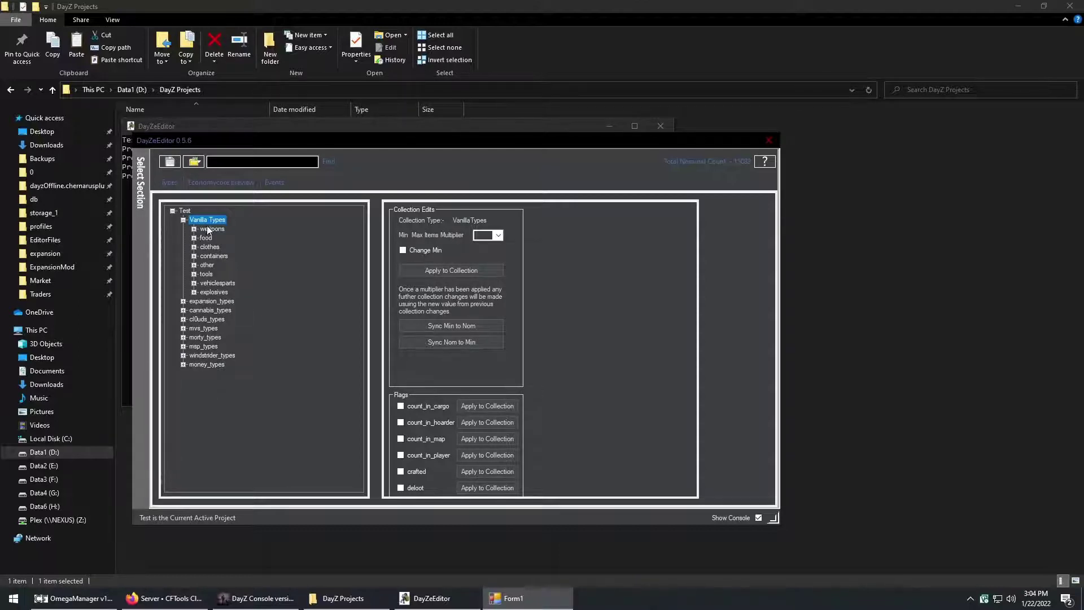
click(194, 228)
click(221, 220)
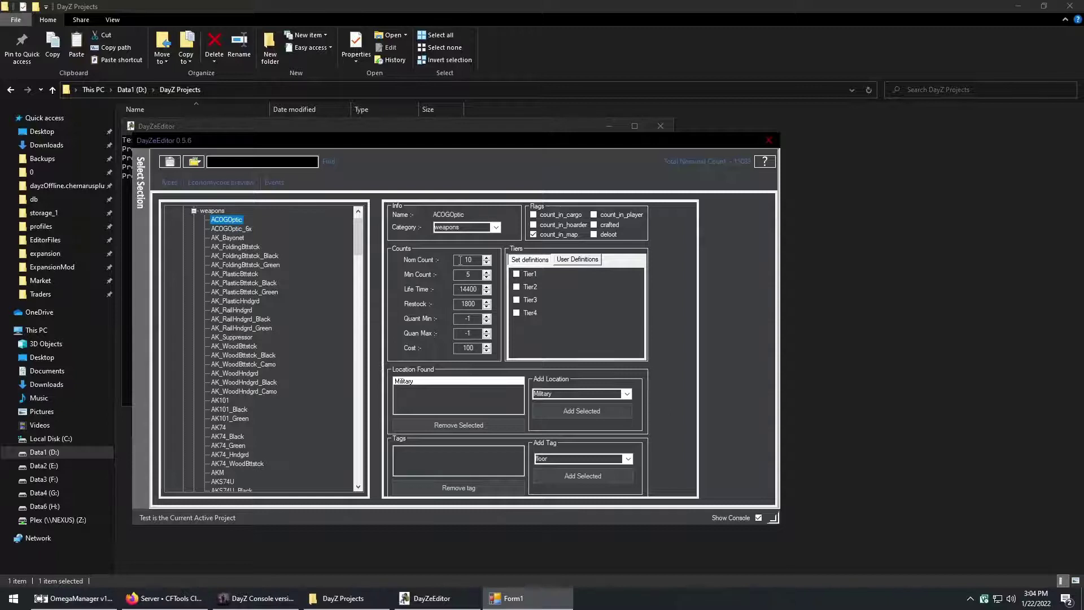
scroll(221, 277, up, 1)
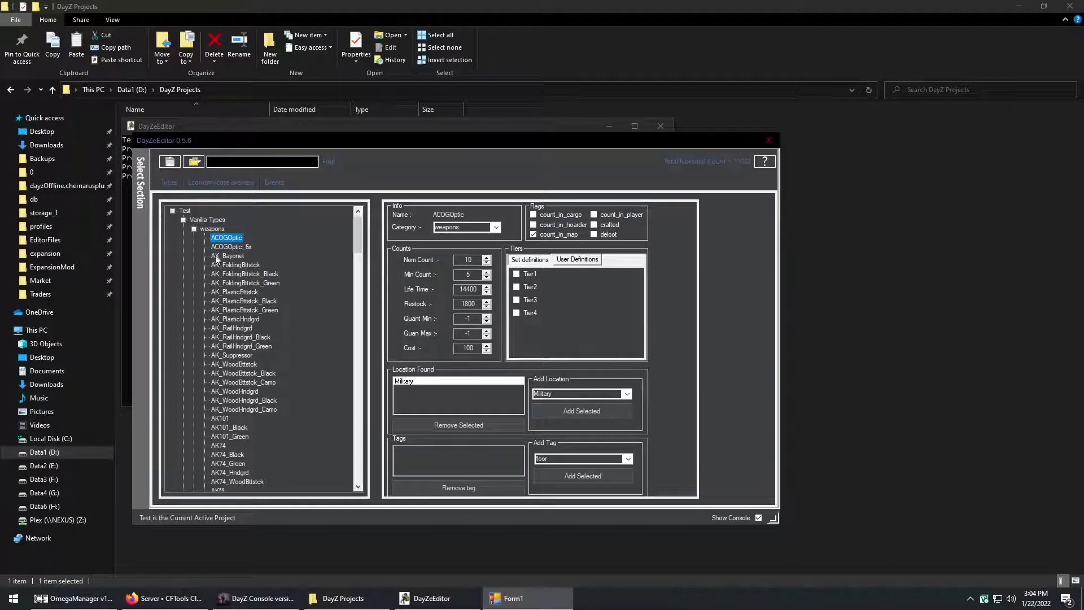
click(193, 229)
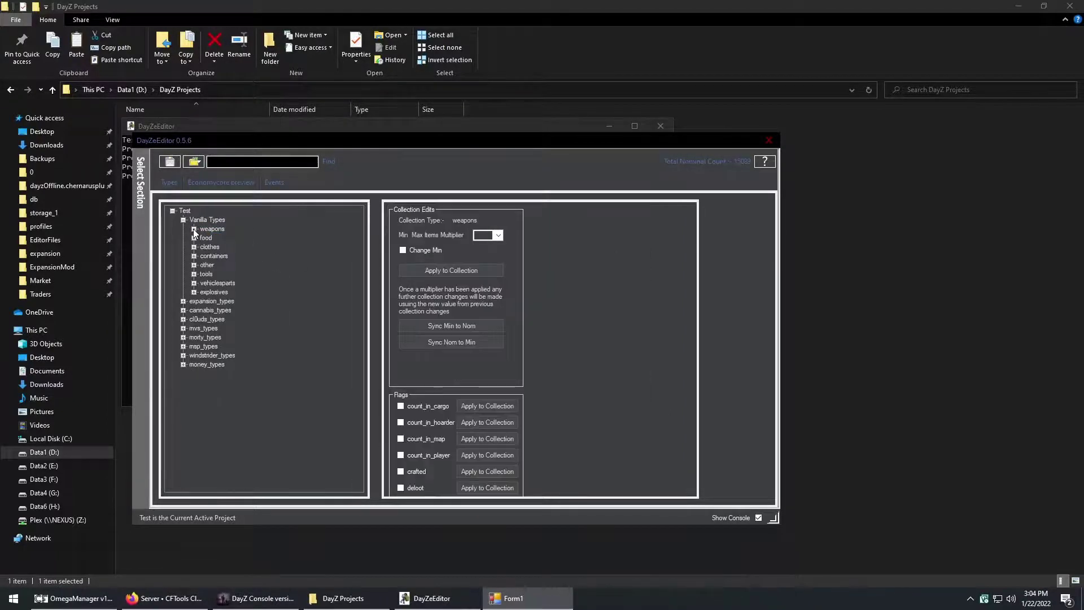
Apply a /2 items multiplier with Change Min enabled to the whole Vanilla Types collection, and save the Test project.
click(202, 221)
click(498, 234)
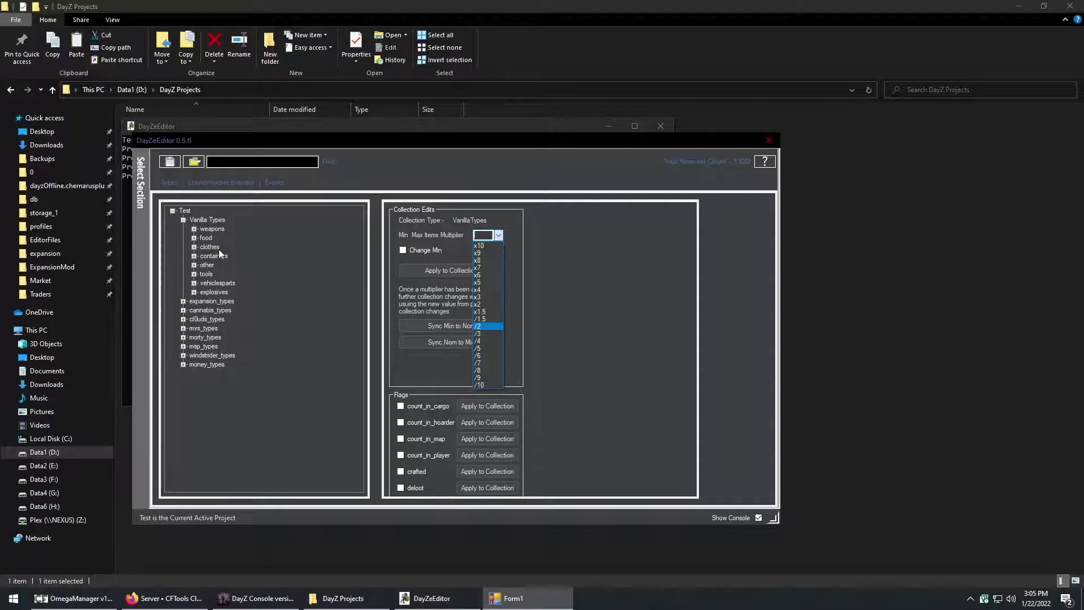
click(485, 328)
click(402, 251)
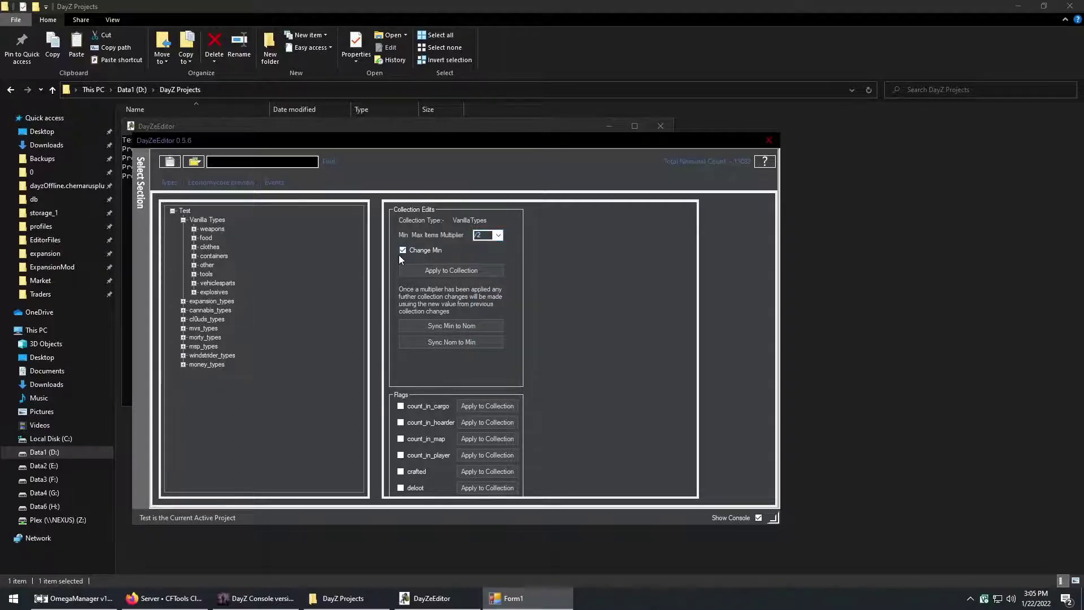
click(412, 275)
click(184, 211)
click(171, 162)
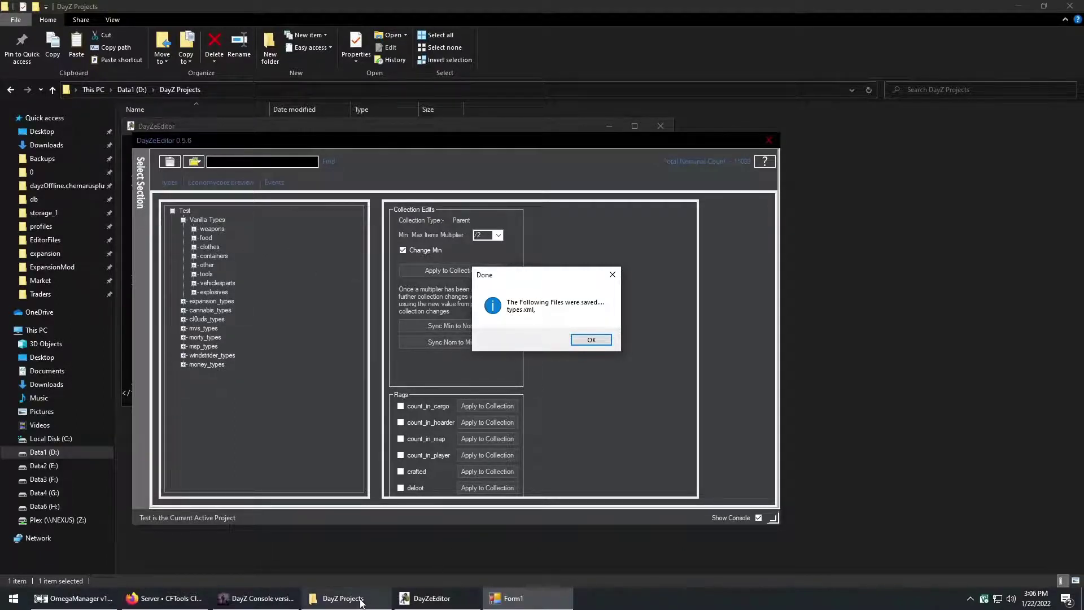
Look through the server's dayzOffline.chernarusplus mission folder, including the cl0uds_ce types file, and switch back to DayZeEditor.
click(294, 520)
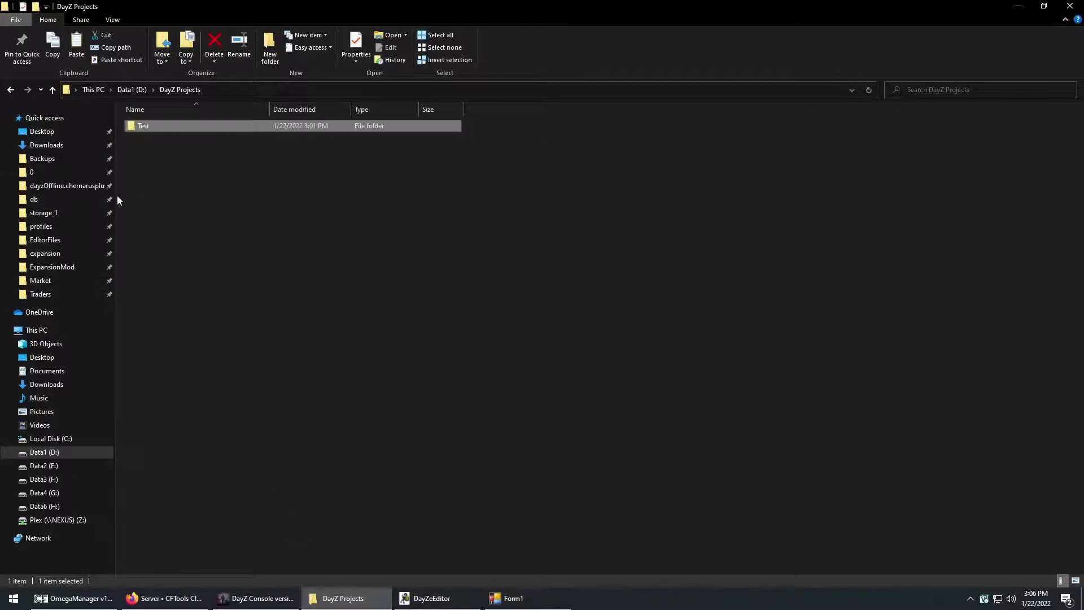
click(67, 185)
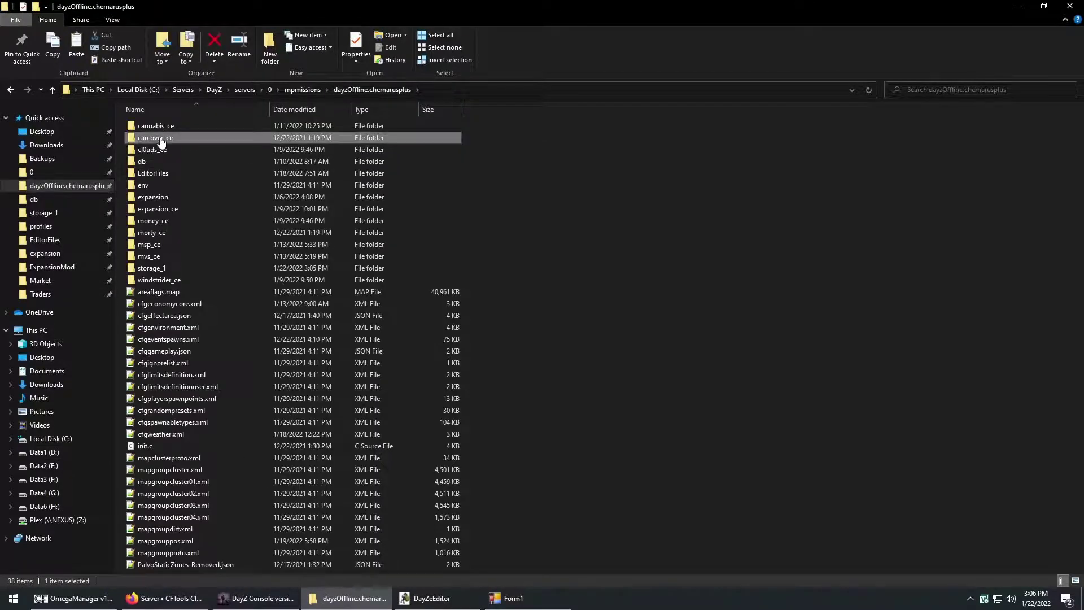
double_click(156, 149)
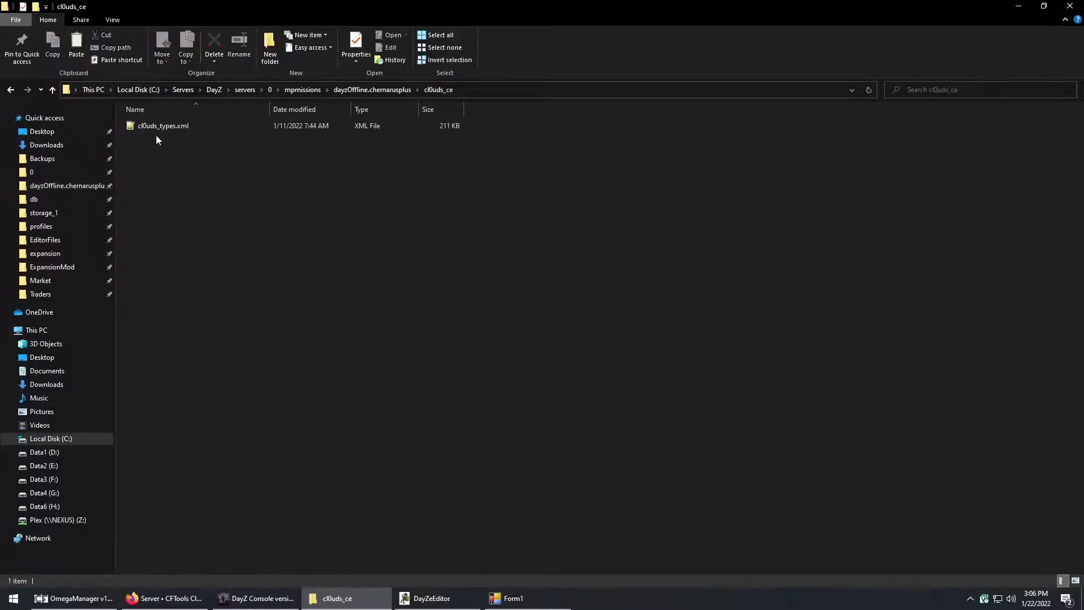
click(11, 90)
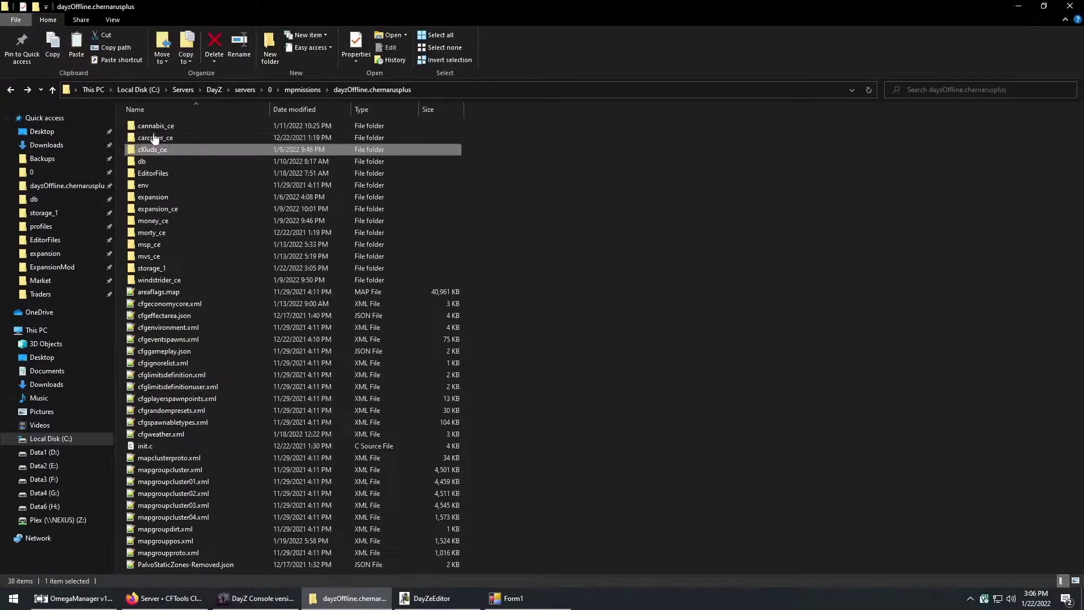
click(170, 233)
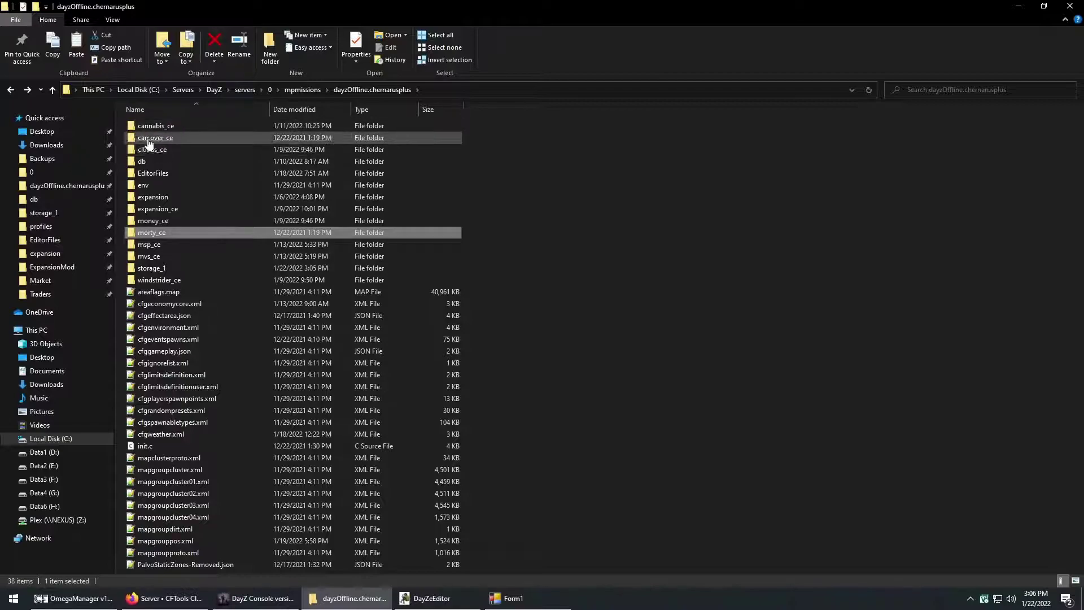
click(513, 598)
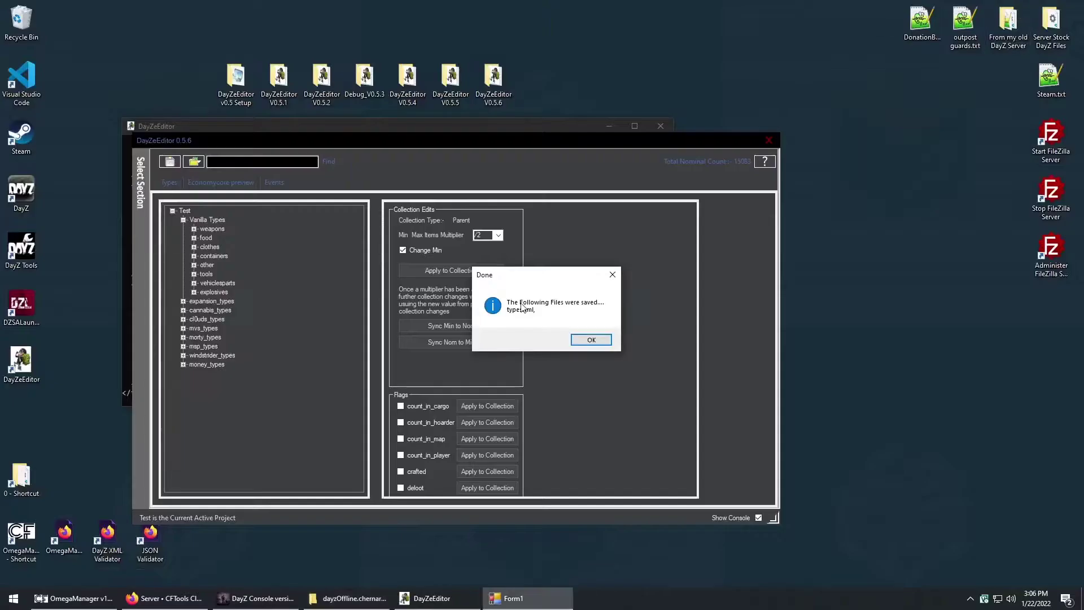
Dismiss the save notice and browse to the db folder of the Test project's dayzOffline.chernarusplus mission in D:\DayZ Projects.
click(588, 341)
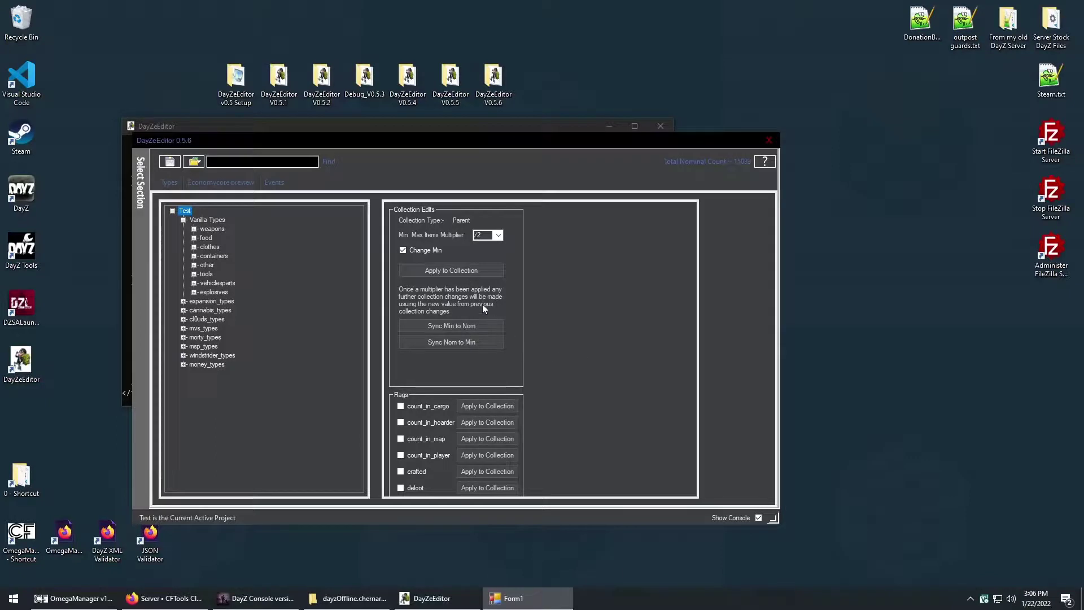
click(359, 606)
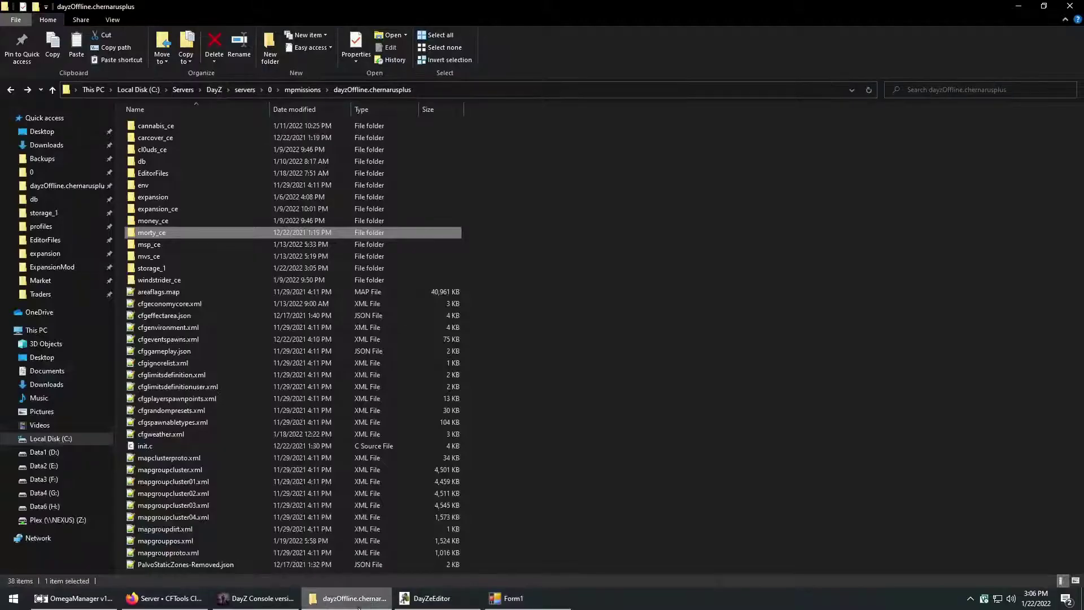
click(56, 451)
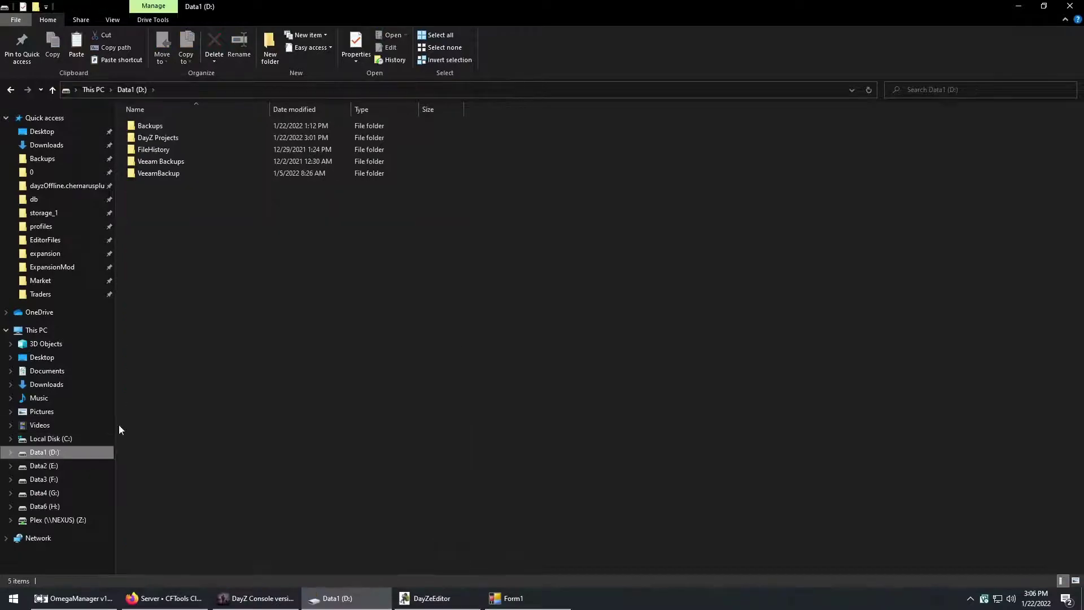
double_click(156, 143)
double_click(148, 127)
double_click(157, 126)
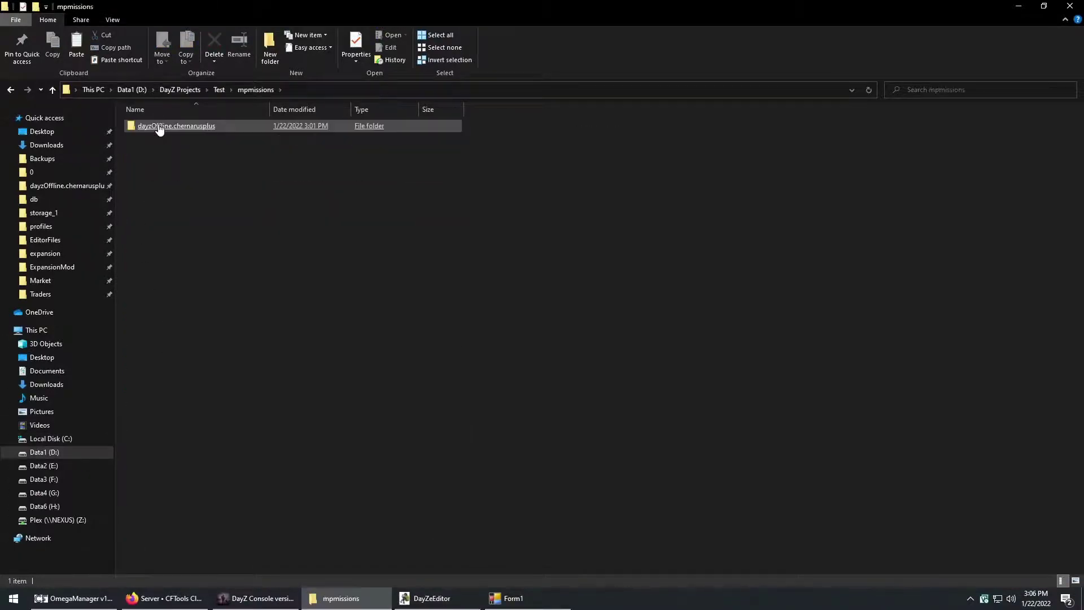
double_click(159, 126)
click(149, 163)
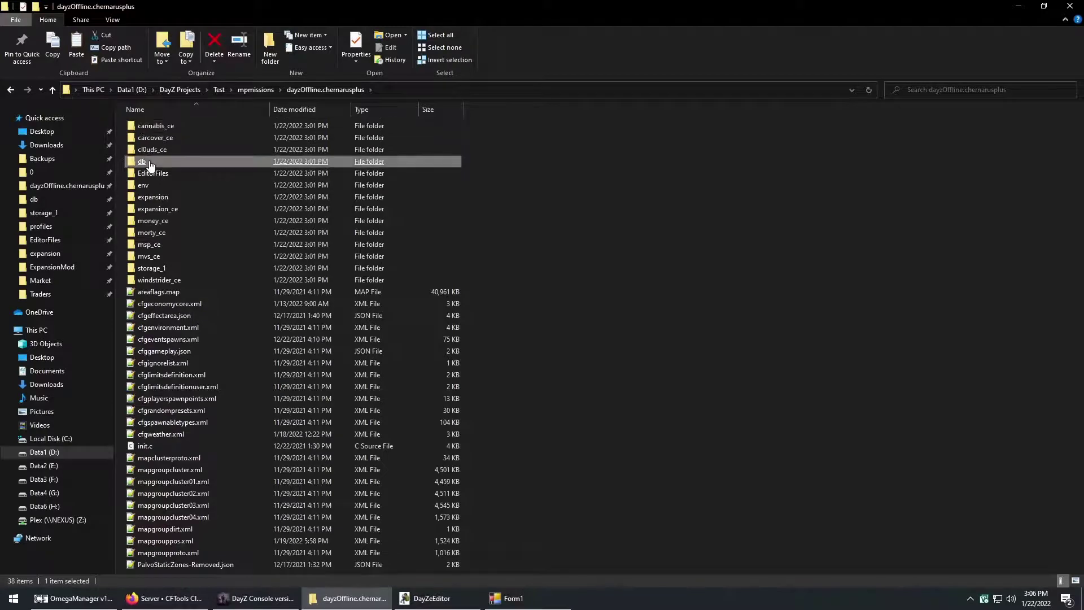
double_click(150, 164)
Open the saved types.xml in Notepad++ and check the nominal value of ACOGOptic.
click(156, 191)
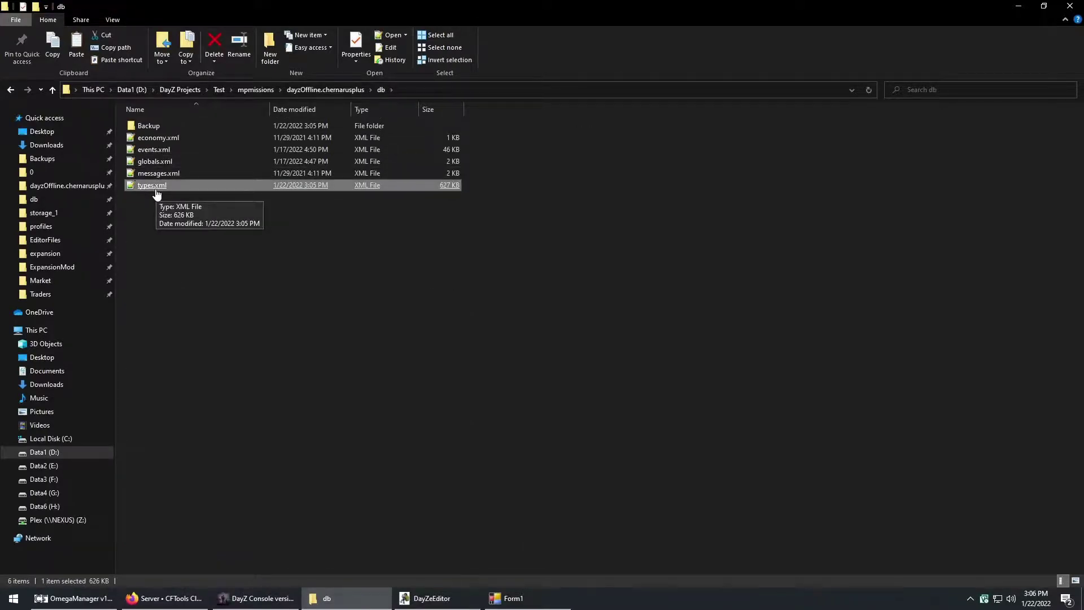
double_click(156, 191)
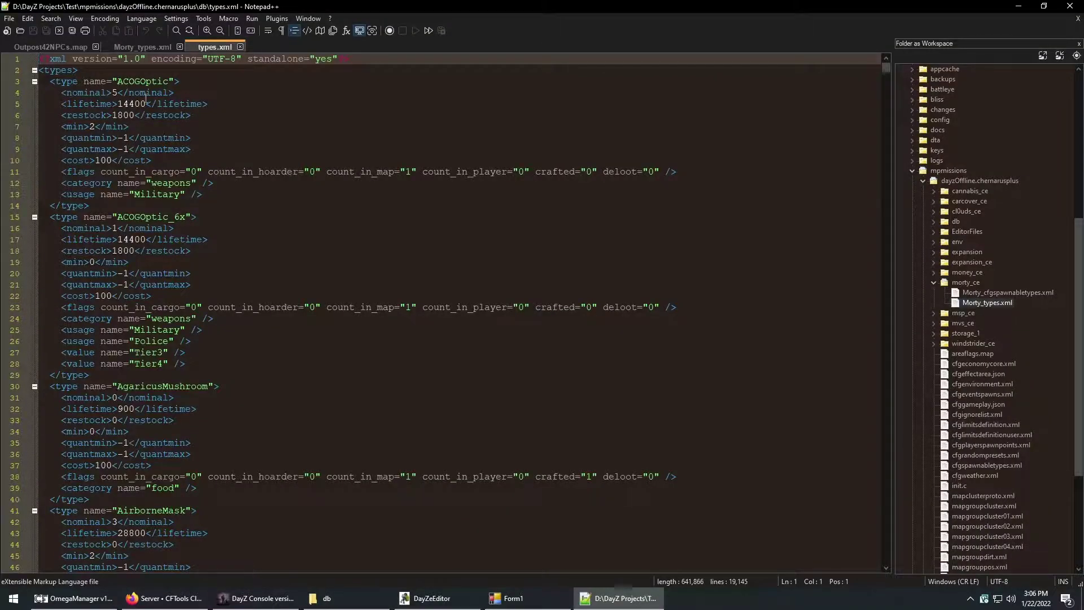
drag(140, 93, 72, 93)
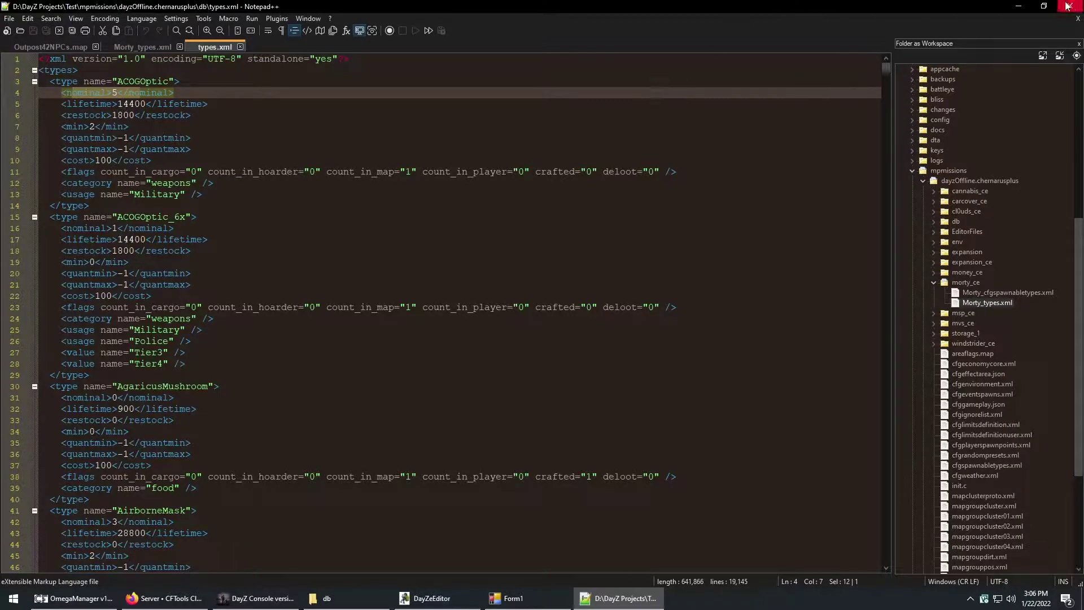
Minimize the types.xml editor window, and close DayZeEditor and the db folder window.
click(513, 598)
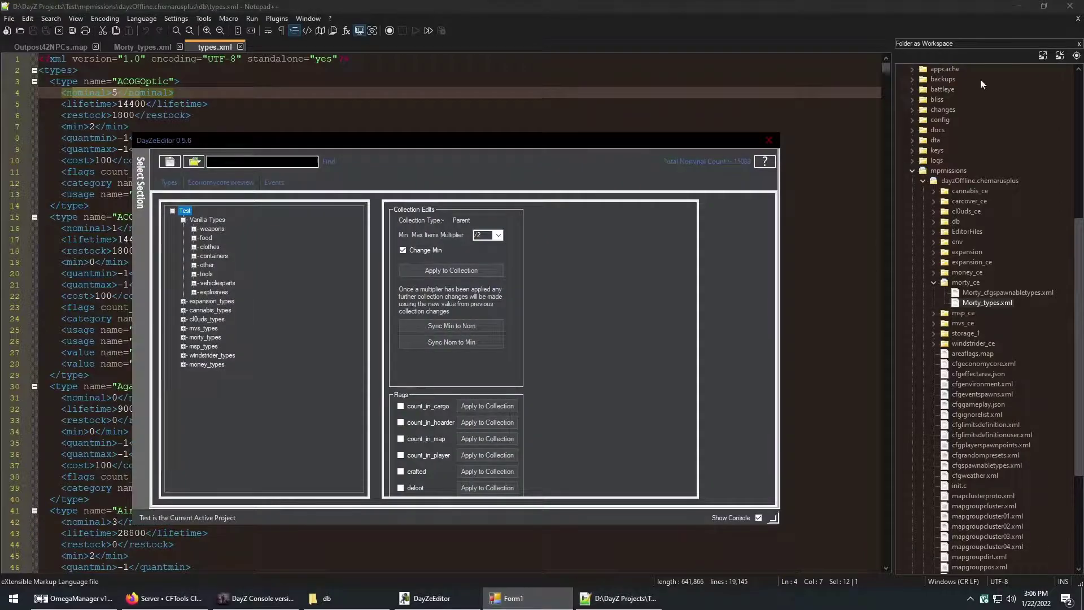
click(1018, 6)
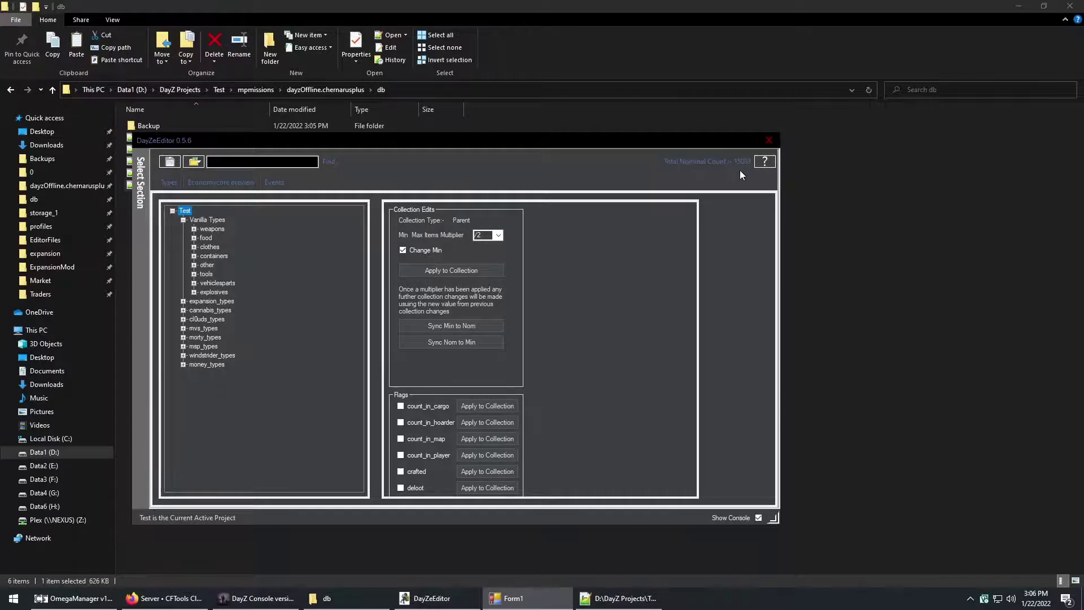
click(769, 144)
click(1069, 5)
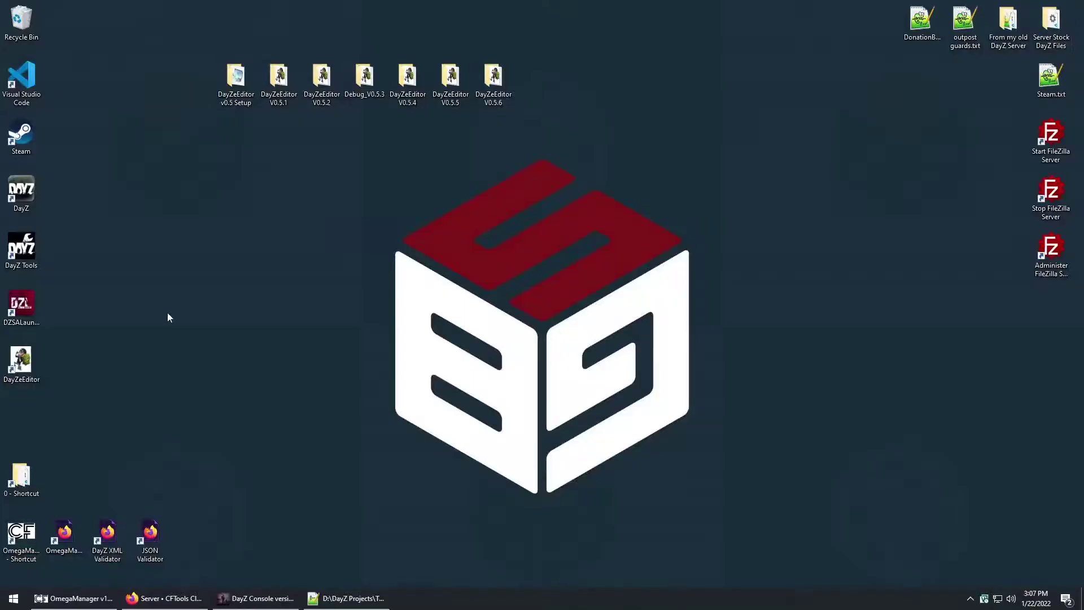
Relaunch DayZeEditor, open the Economy Manager section and expand Test and Vanilla Types.
double_click(21, 361)
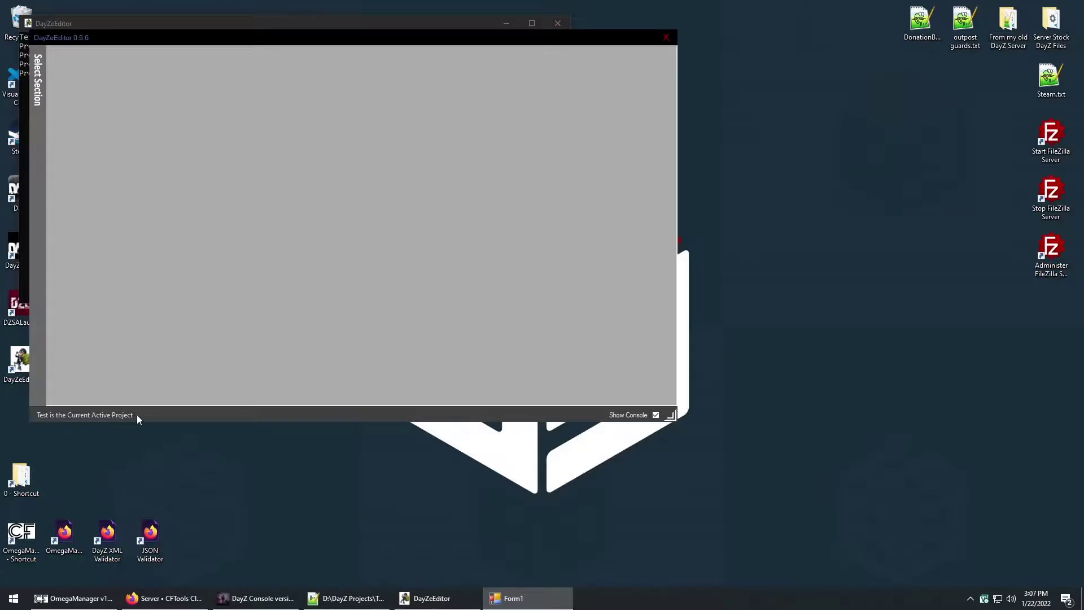
click(38, 71)
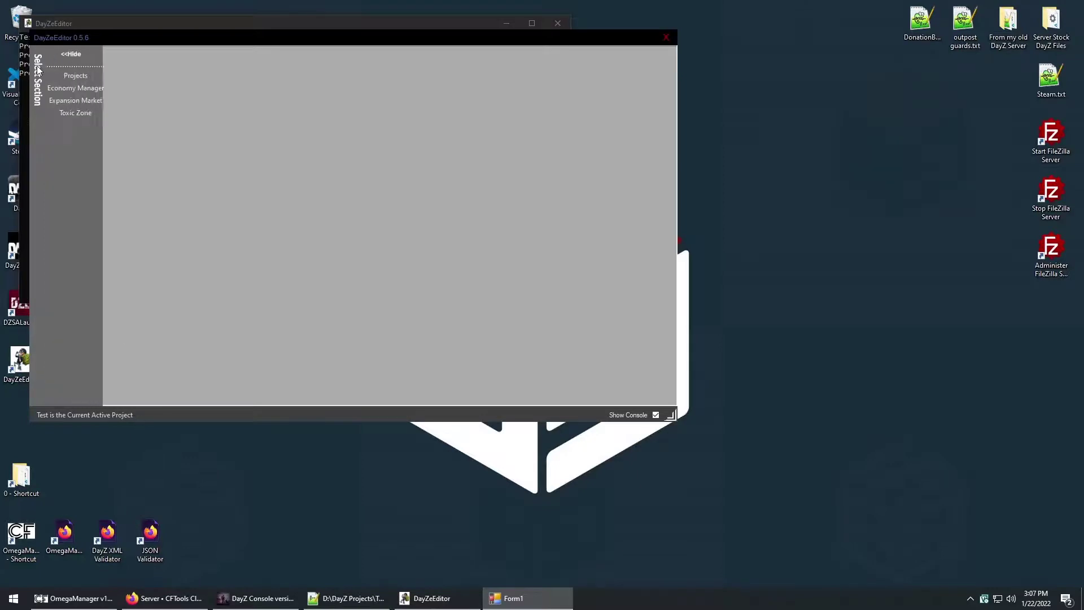
click(80, 89)
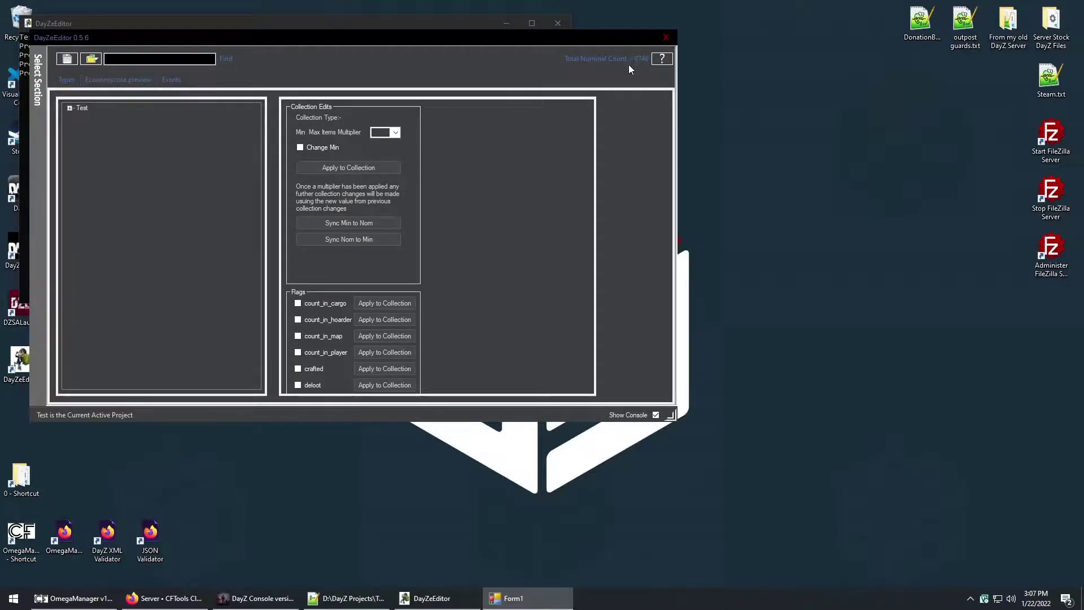
click(72, 111)
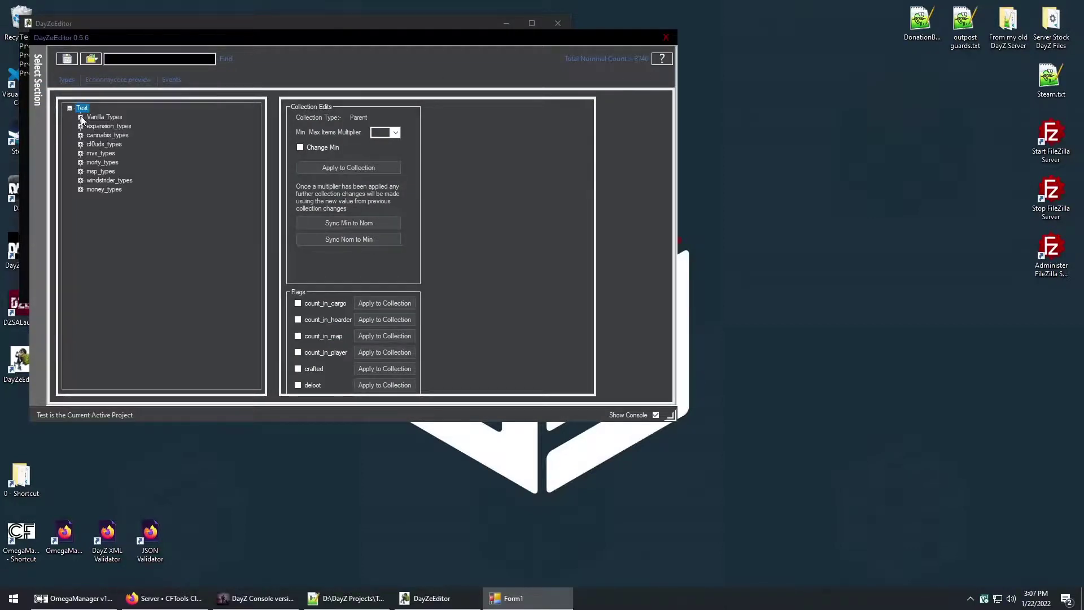
click(80, 117)
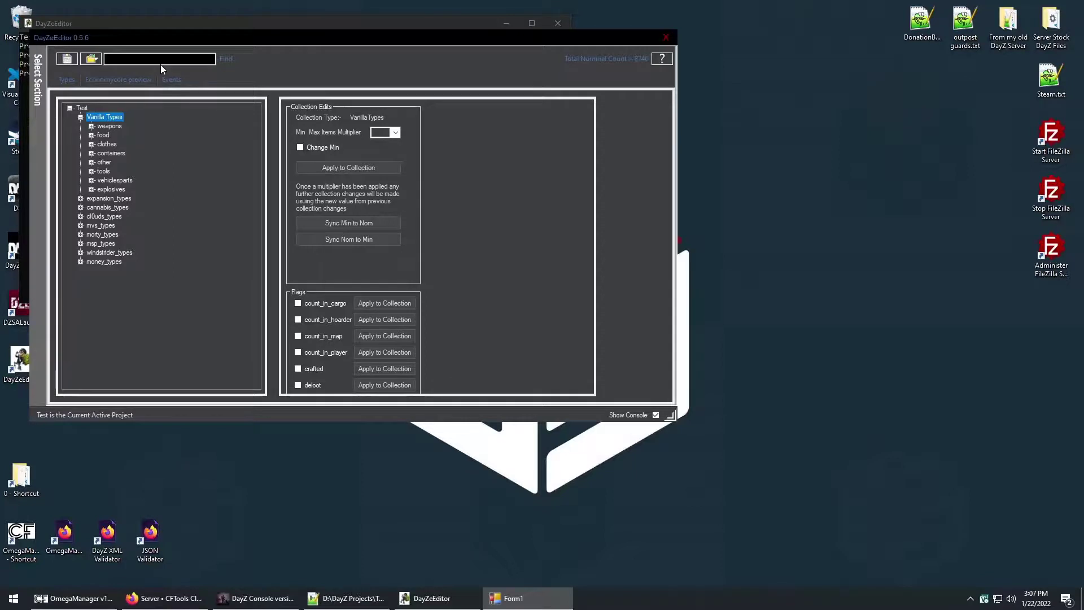
Look over the weapons and Vanilla Types collections, including the available Min Max Items Multiplier options.
click(91, 126)
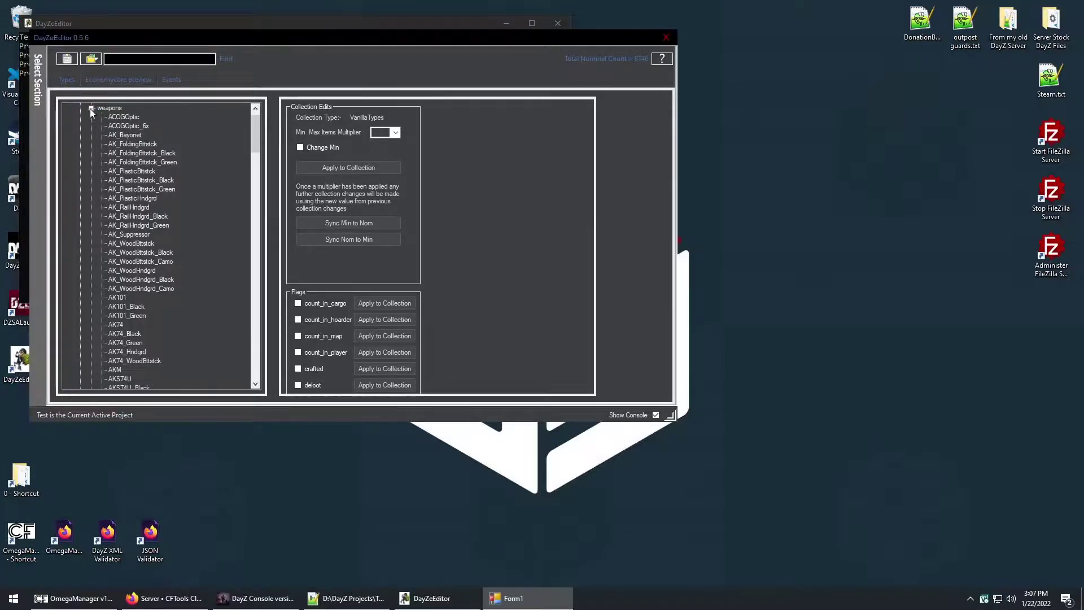
click(90, 108)
click(107, 129)
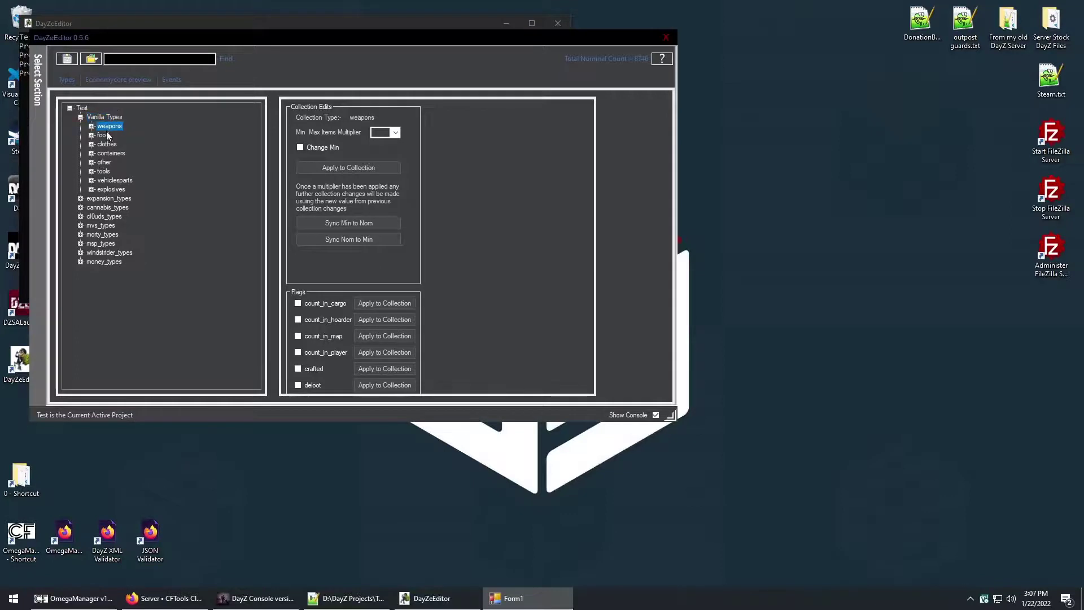
click(395, 132)
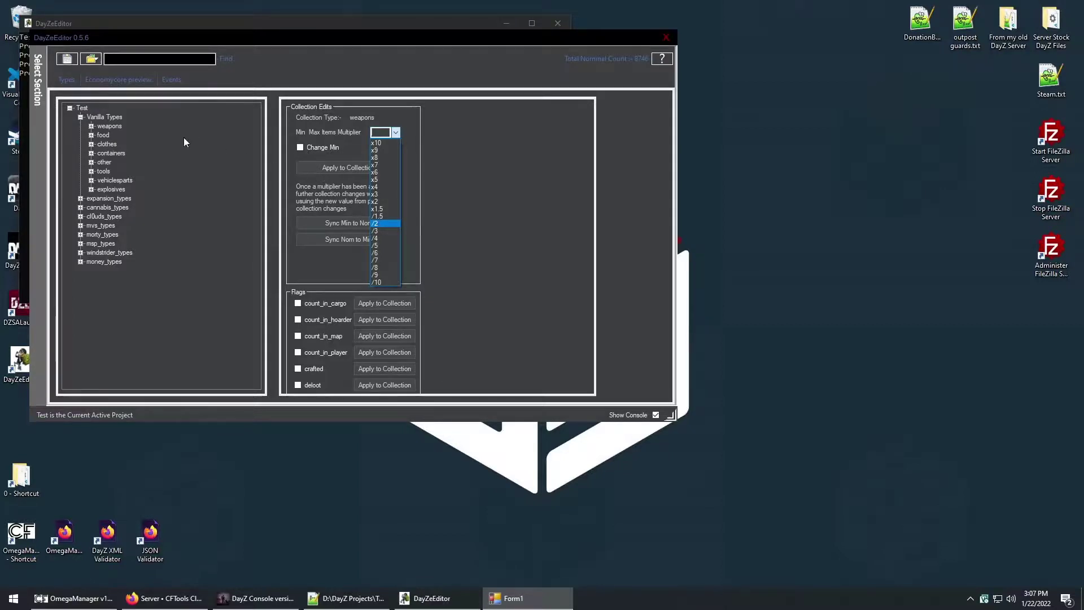
click(115, 131)
click(113, 127)
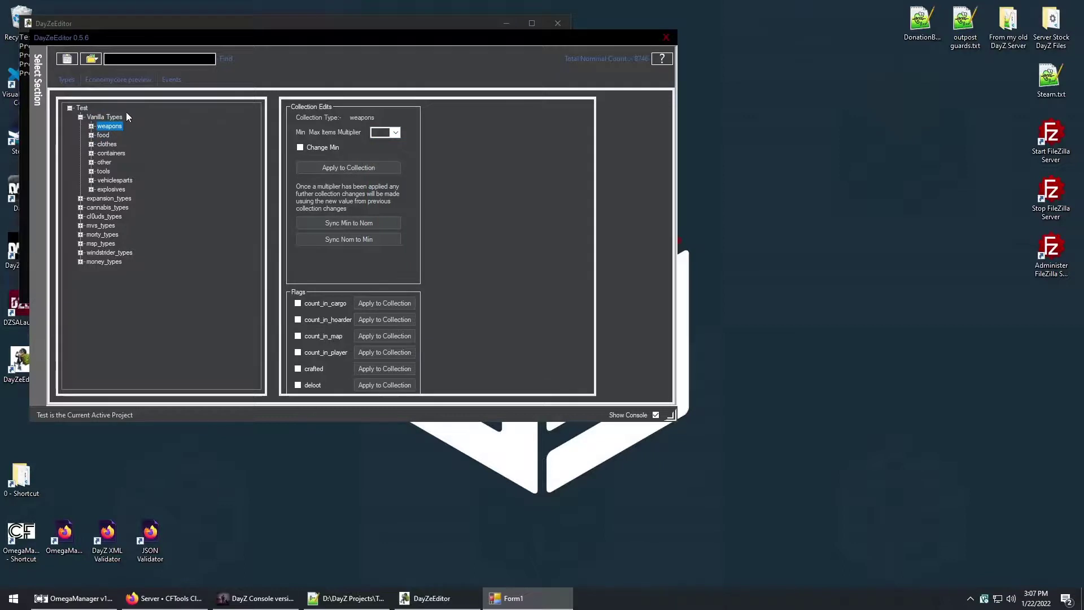
click(108, 117)
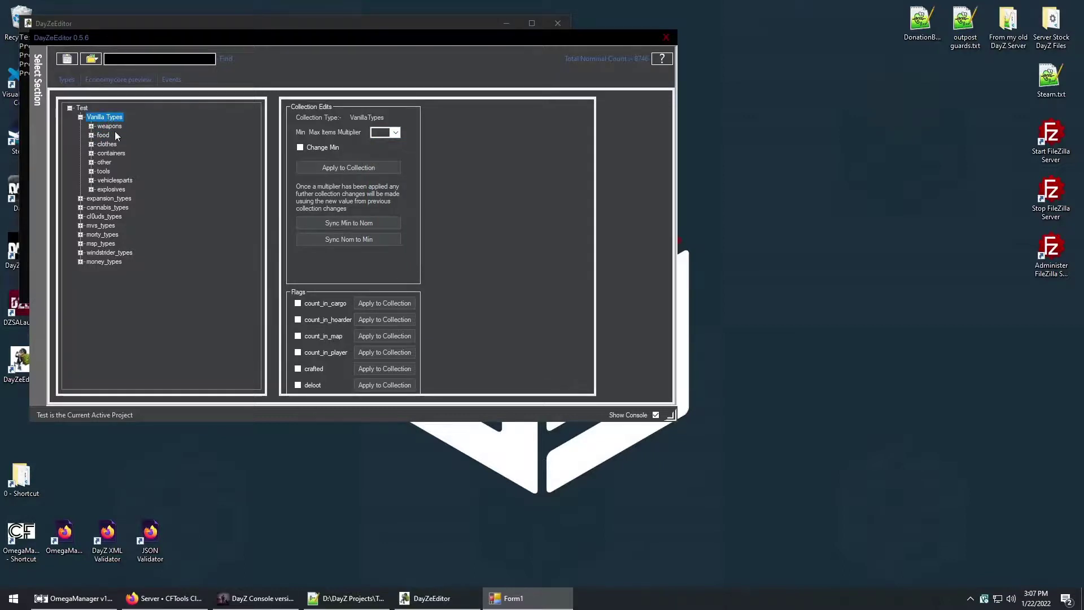
click(114, 127)
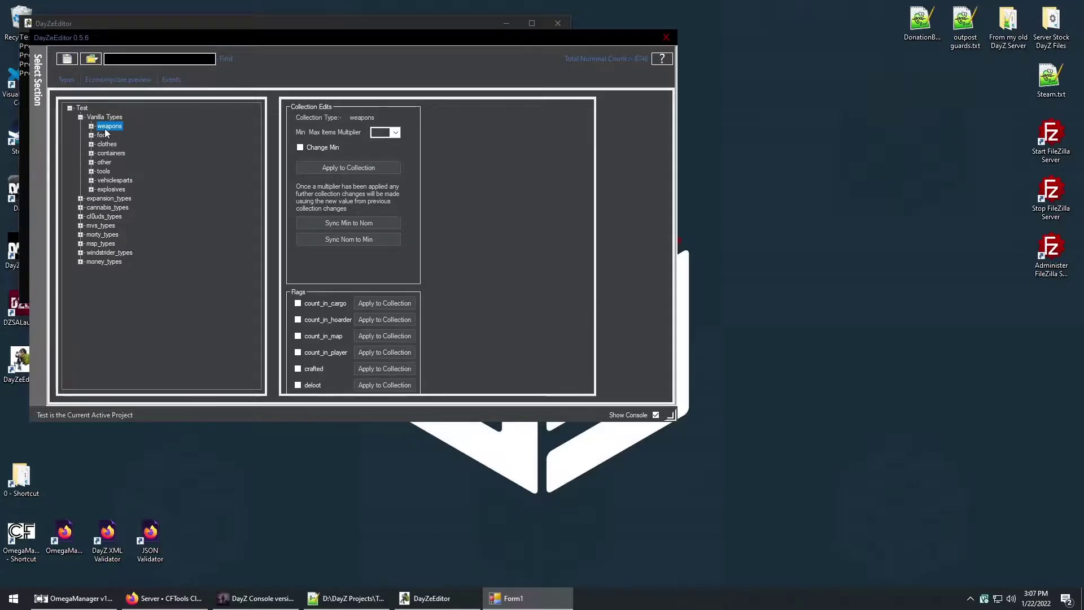
Review the counts of ACOGOptic under weapons, collapse that category and select the Vanilla Types collection.
click(90, 127)
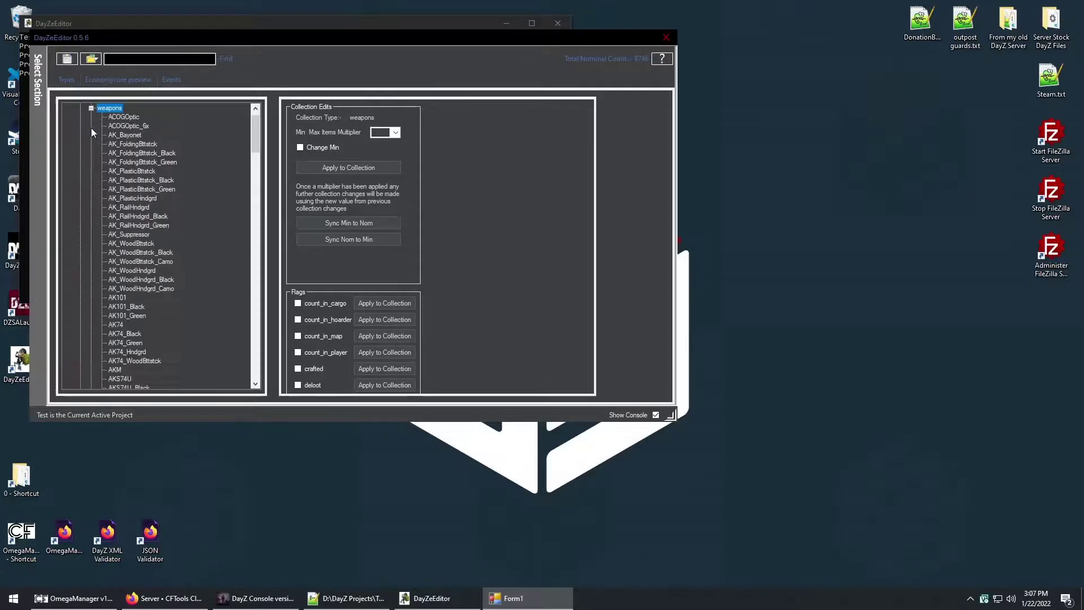
click(126, 118)
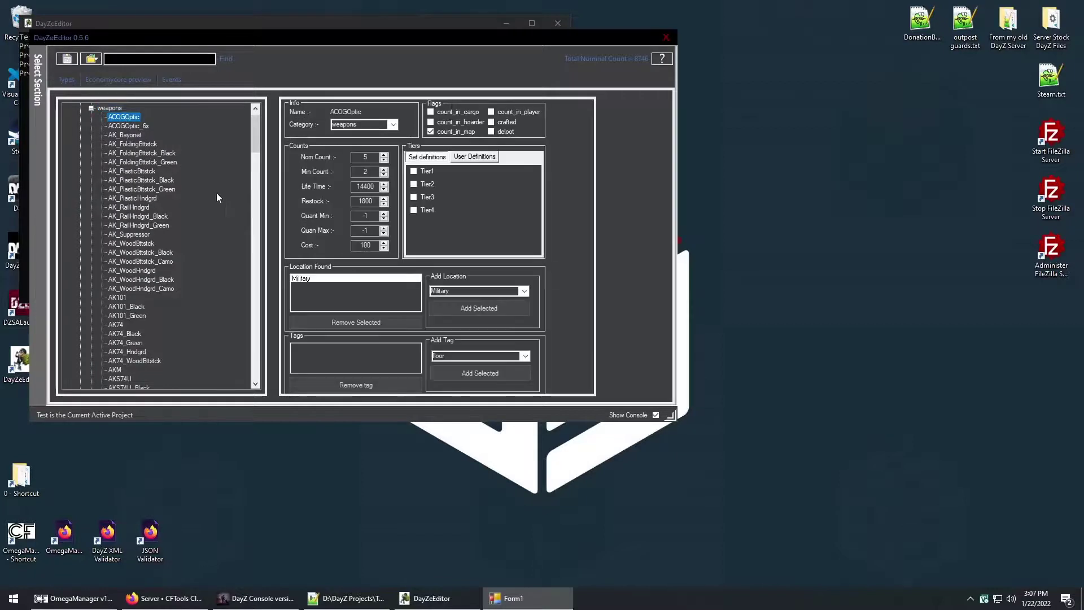
click(91, 107)
click(109, 128)
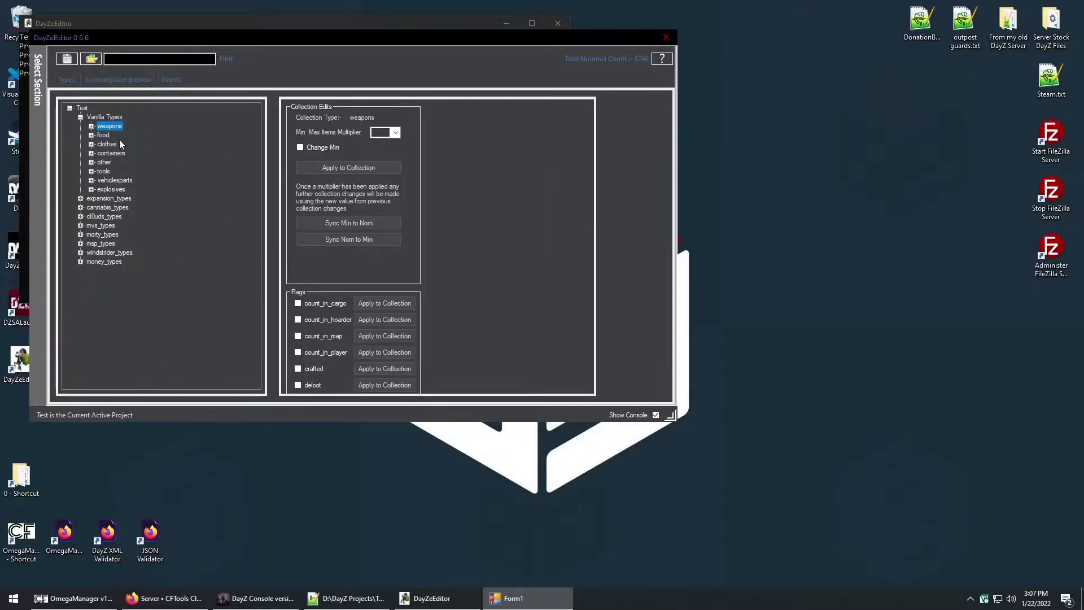
click(105, 116)
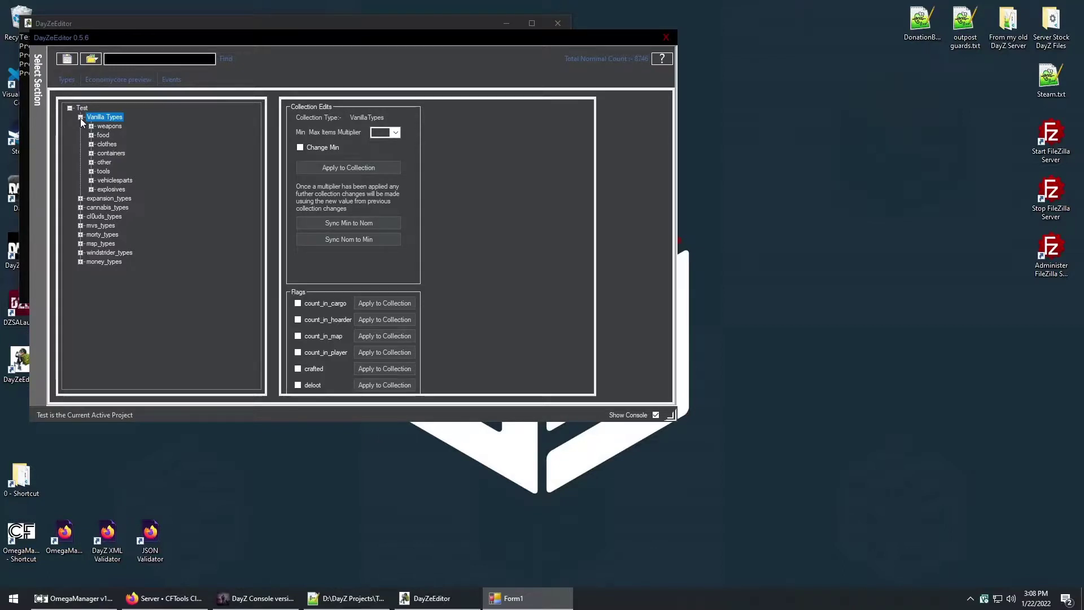
Expand all the modded collections, from expansion_types through money_types, and look over their categories.
click(103, 198)
click(101, 208)
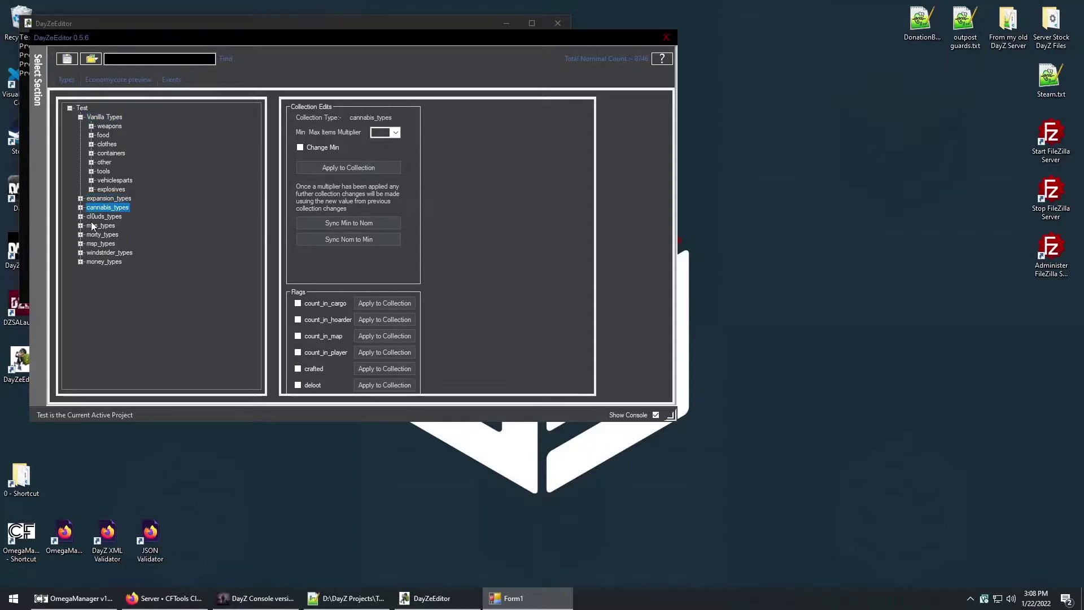
click(80, 217)
click(80, 208)
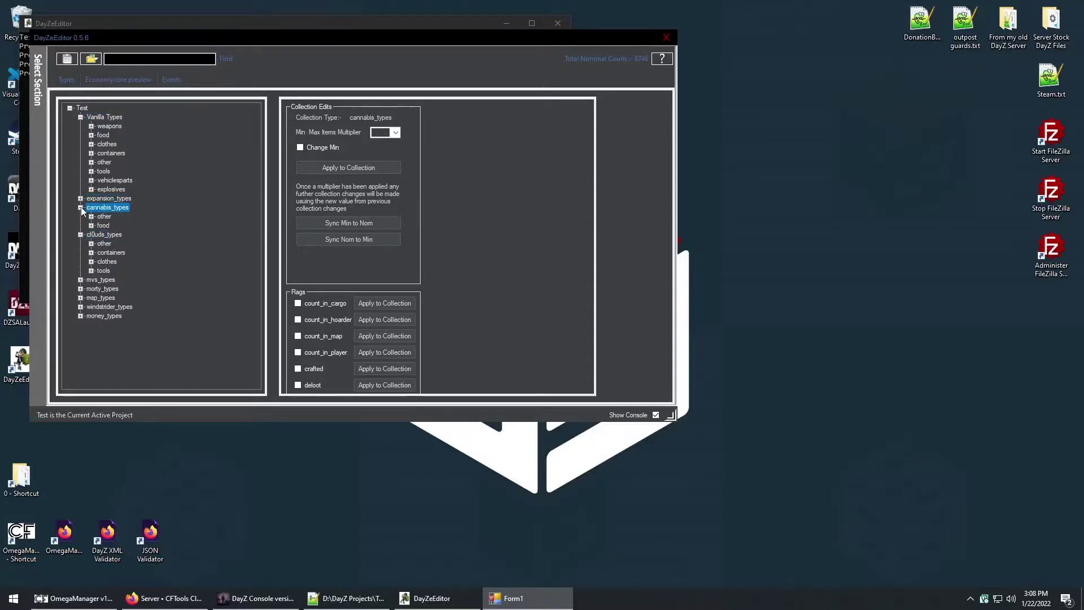
click(80, 198)
click(80, 325)
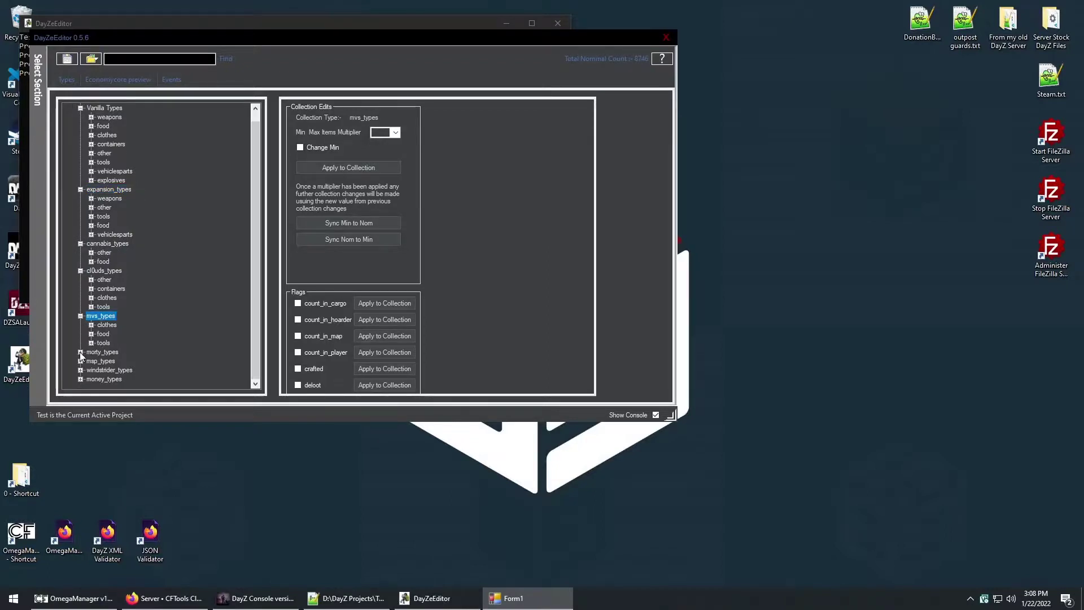
click(80, 352)
click(80, 378)
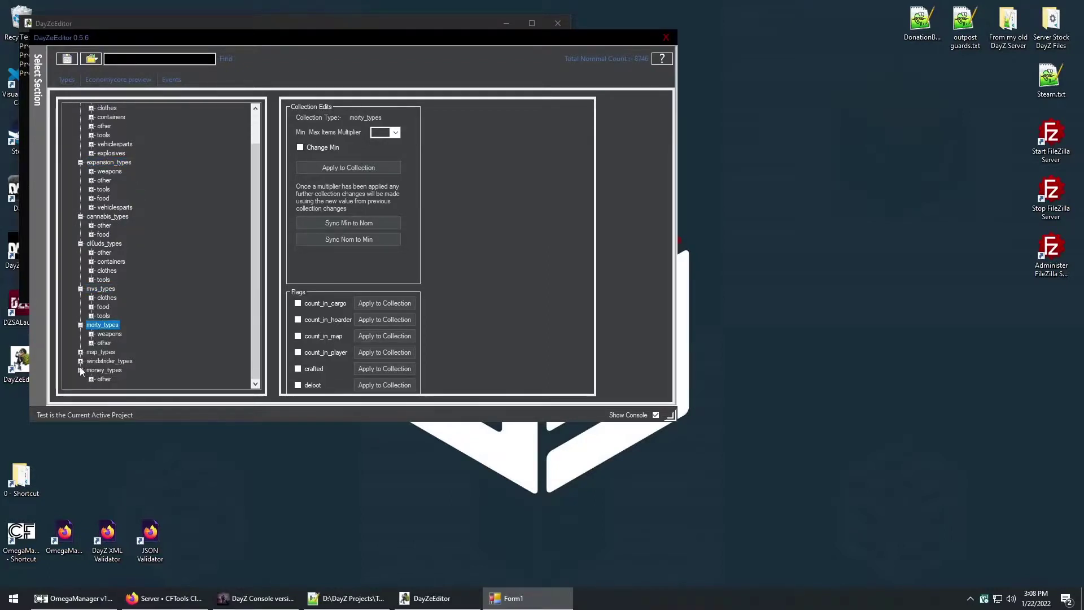
scroll(80, 362, down, 1)
click(80, 343)
scroll(82, 344, down, 2)
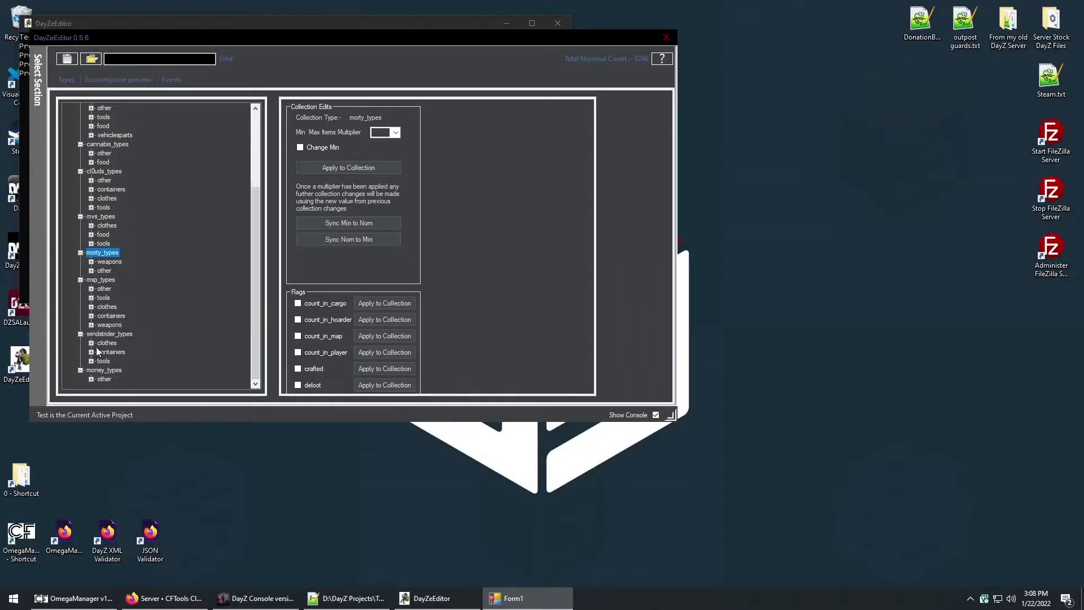
Apply a /2 items multiplier with Change Min enabled to the windstrider_types collection.
click(107, 334)
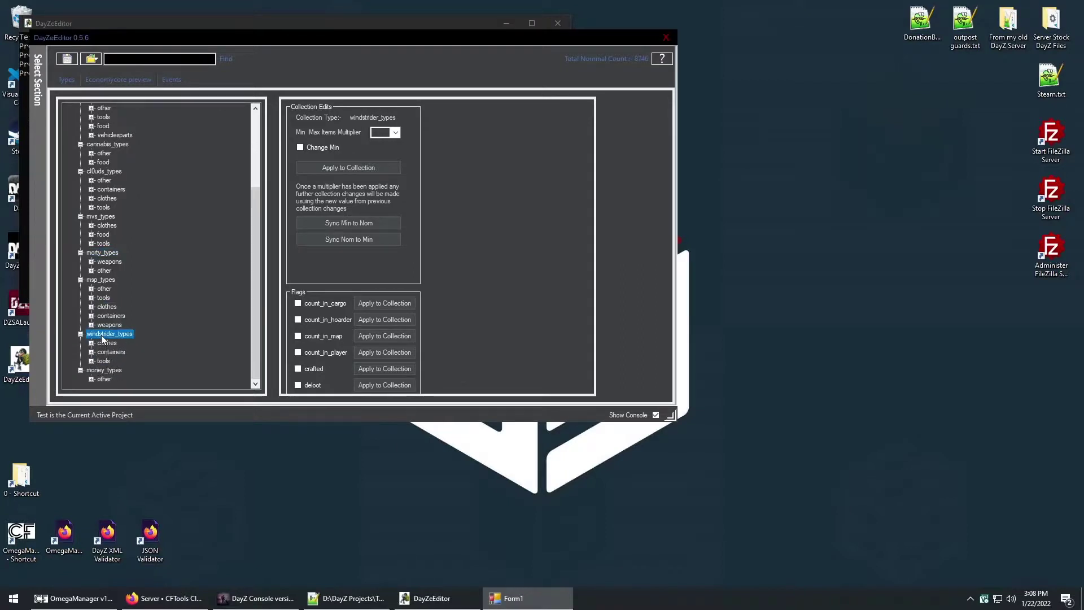
click(395, 132)
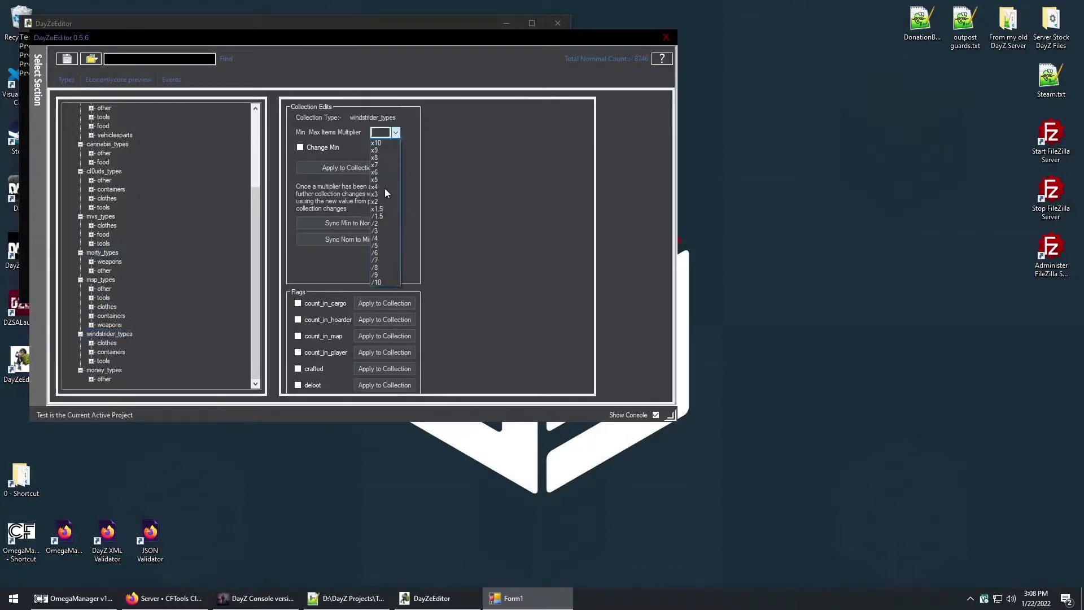
click(381, 223)
click(303, 146)
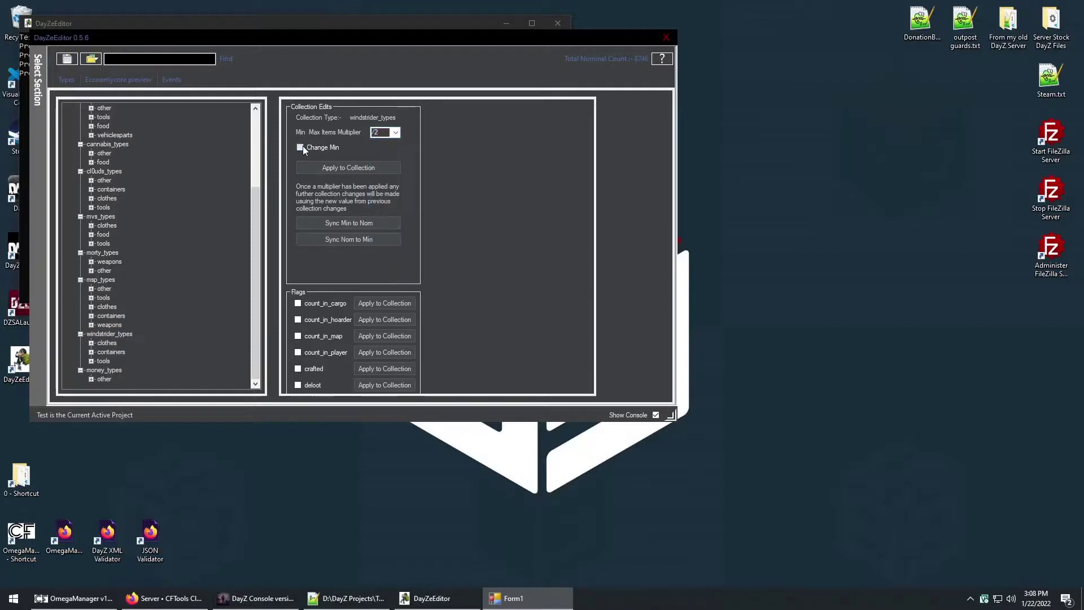
click(331, 171)
Apply the /2 multiplier with Change Min to the morty_types collection as well, and save the Test project.
click(103, 254)
click(347, 170)
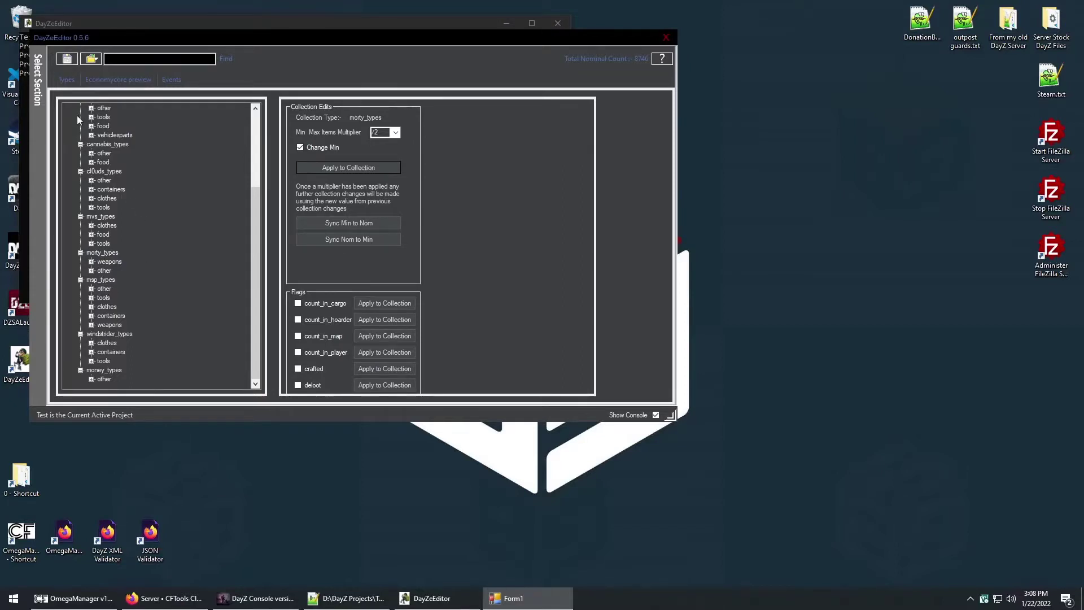
click(66, 63)
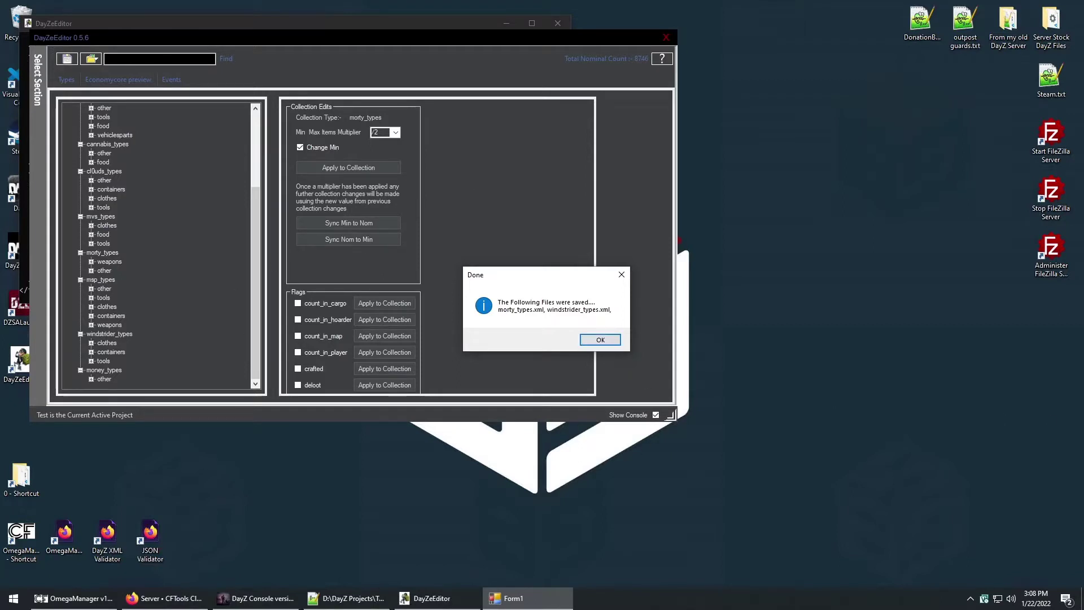
click(890, 356)
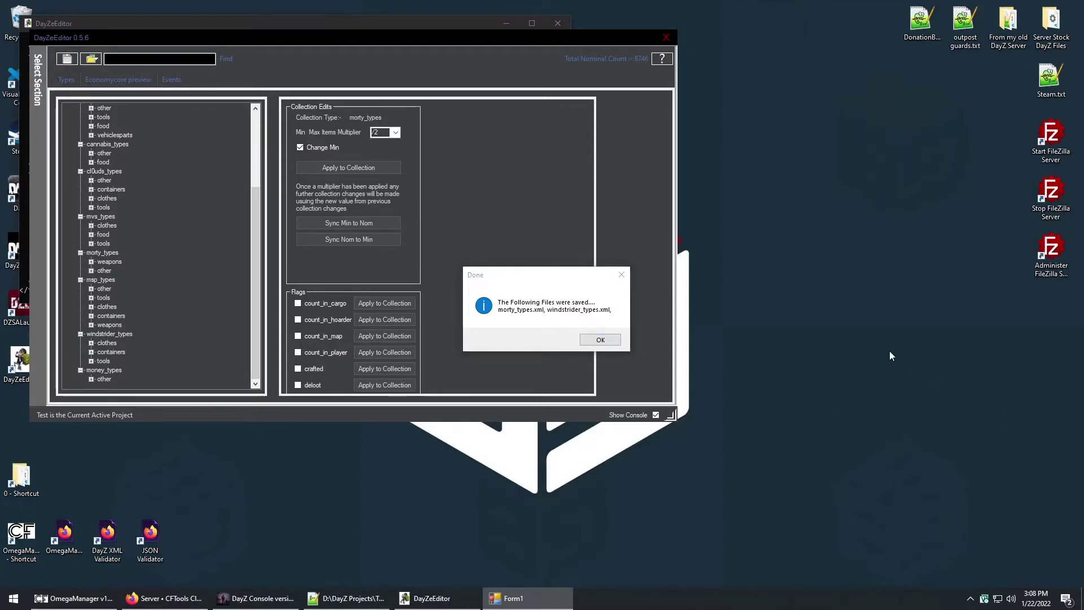